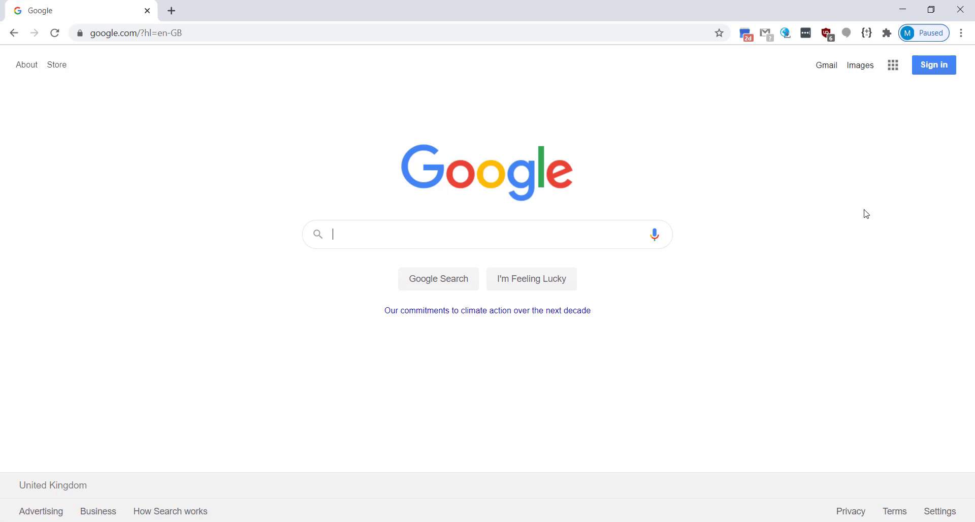
# Step: Click Sign in on the Google homepage to reach the 'Choose an account' list
pyautogui.click(932, 69)
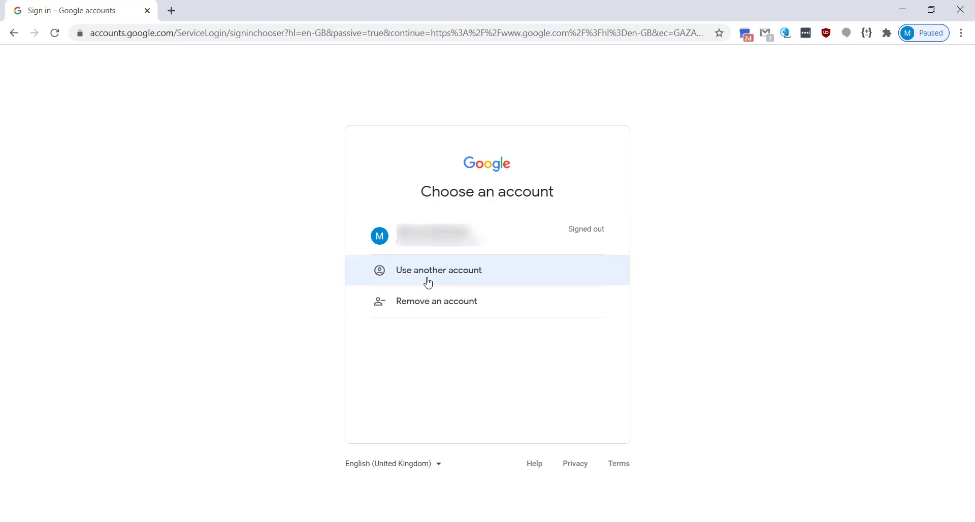
# Step: Sign in through Use another account with the school email address and its password
pyautogui.click(428, 282)
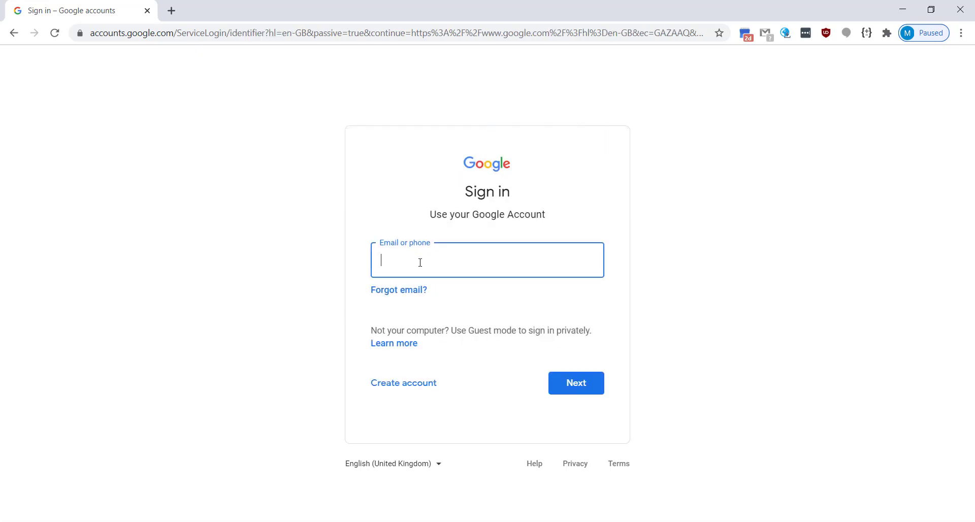
pyautogui.click(420, 262)
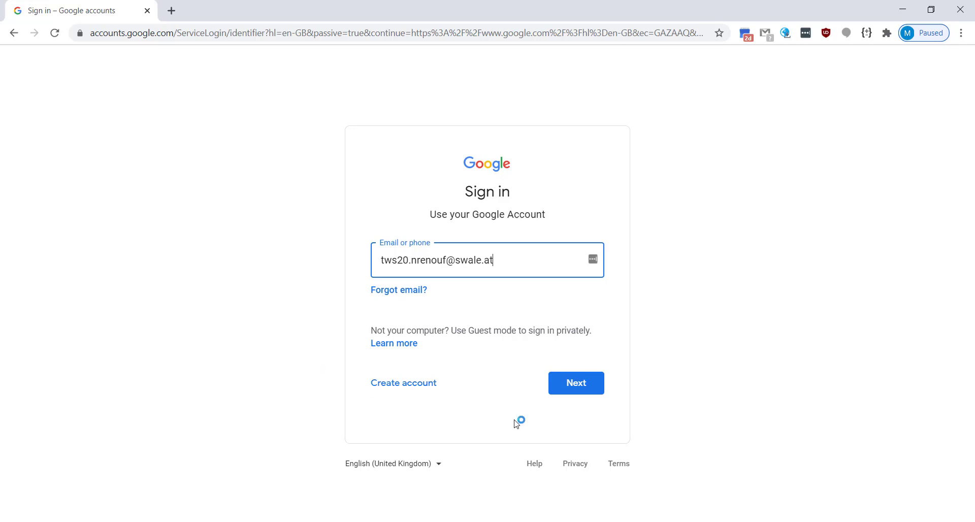
pyautogui.click(581, 386)
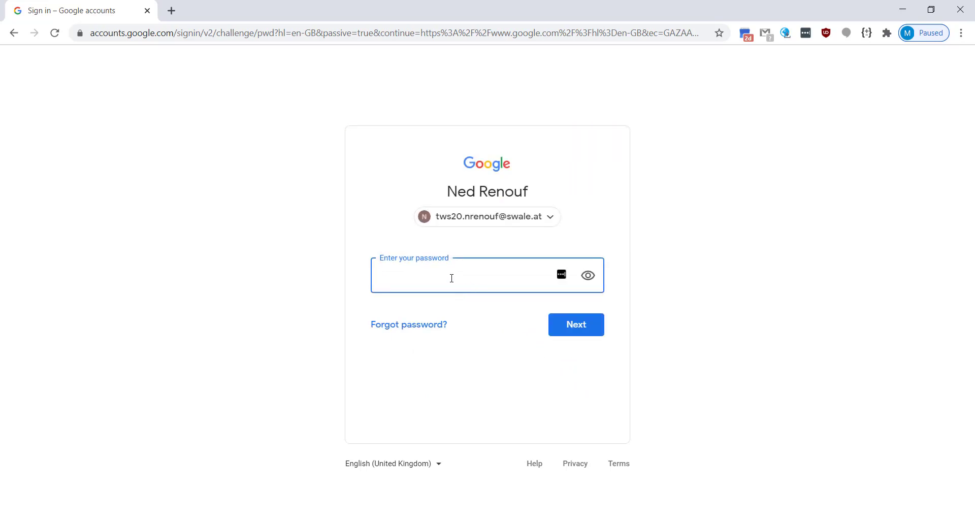
pyautogui.write('•')
pyautogui.click(584, 330)
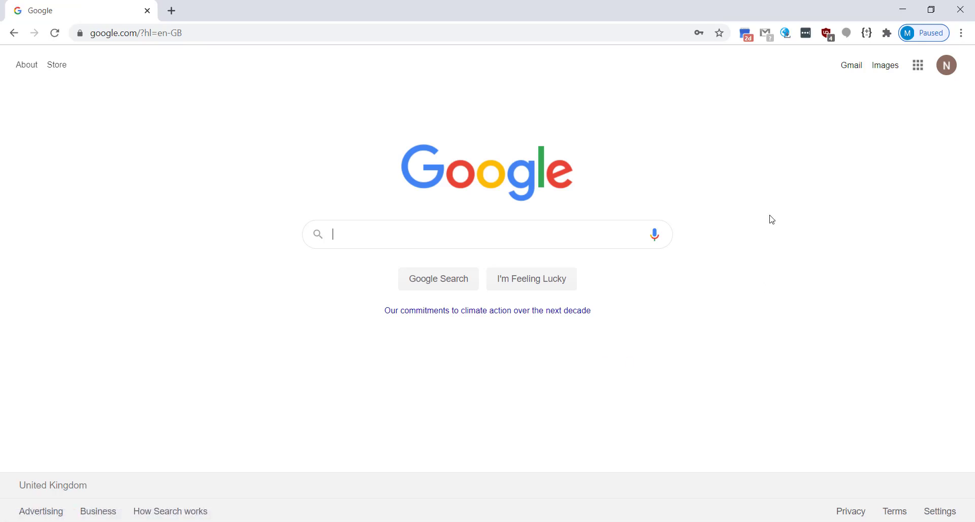
# Step: Launch Google Classroom from the Google apps grid and look over the class cards
pyautogui.click(918, 66)
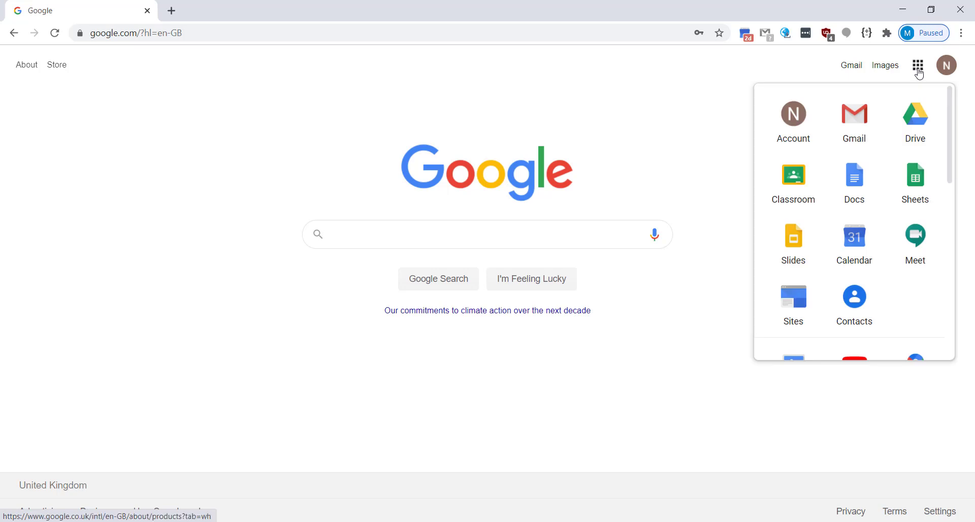
pyautogui.click(791, 192)
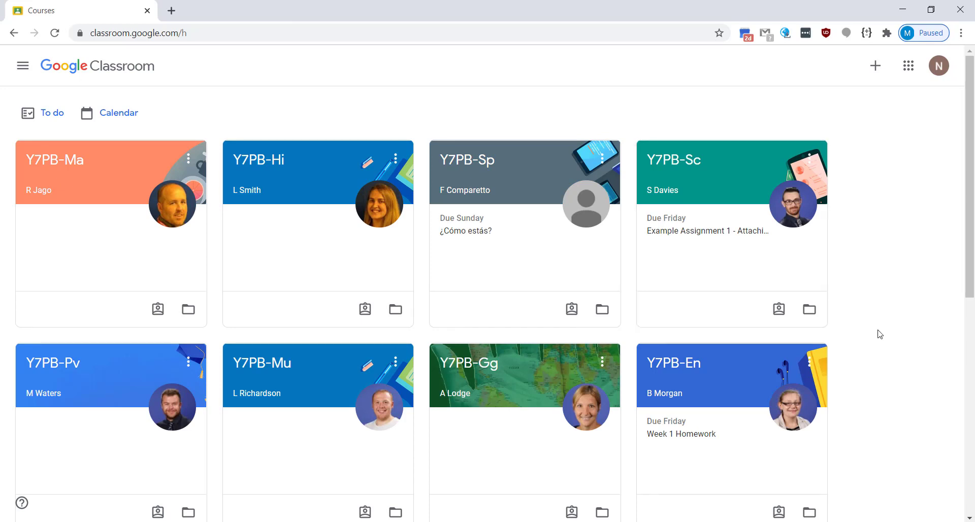
pyautogui.scroll(-2, 880, 333)
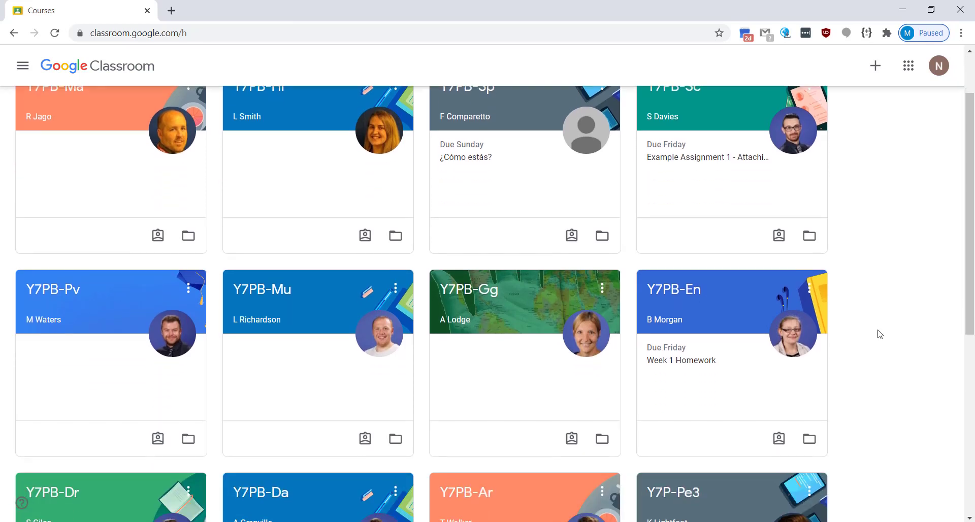
pyautogui.scroll(-2, 880, 333)
pyautogui.scroll(-3, 879, 334)
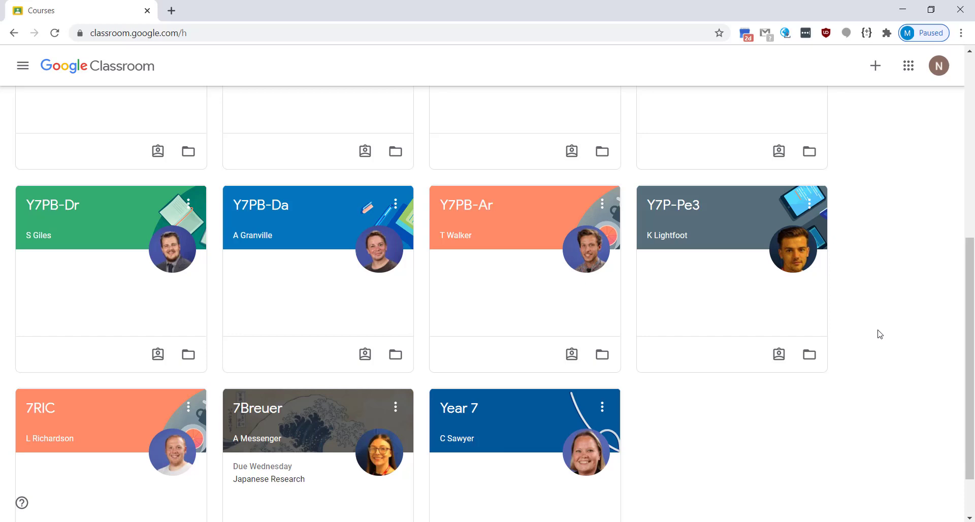
pyautogui.scroll(7, 882, 351)
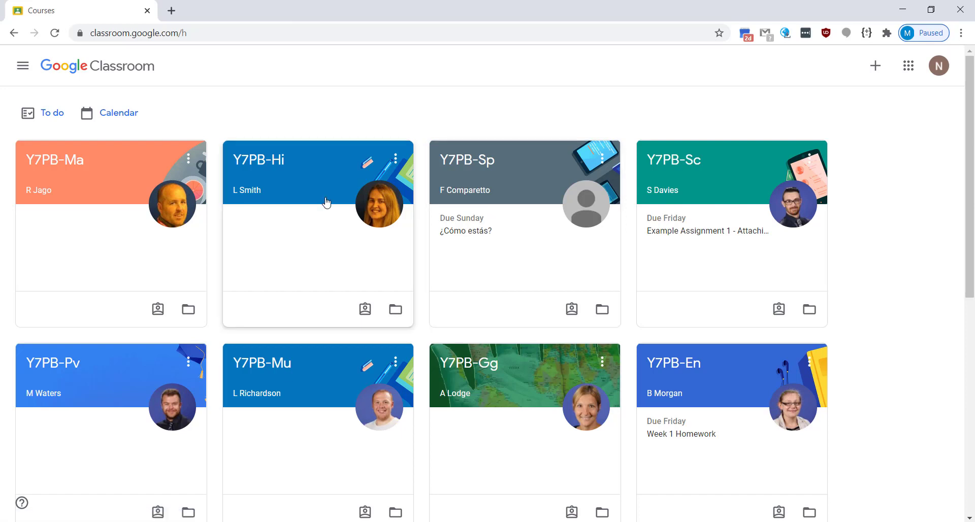
# Step: Move Y7PB-Hi to third and Y7PB-Ma to second place, then enter Y7PB-Sc
pyautogui.moveTo(308, 177); pyautogui.dragTo(507, 167)
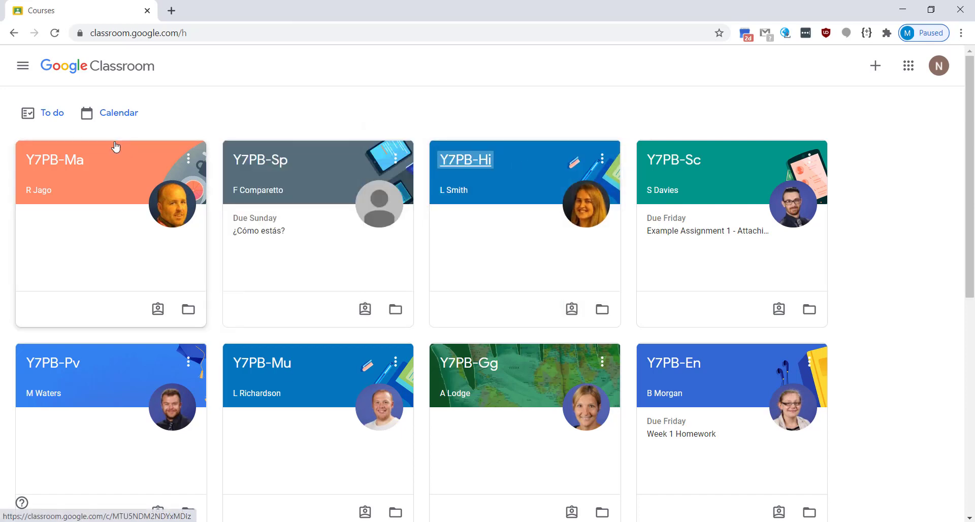
pyautogui.click(188, 158)
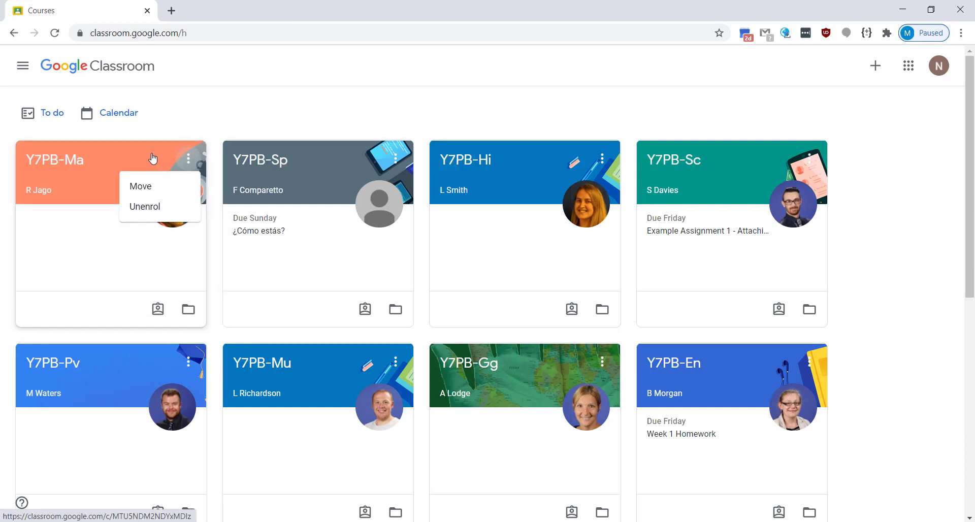
pyautogui.click(114, 159)
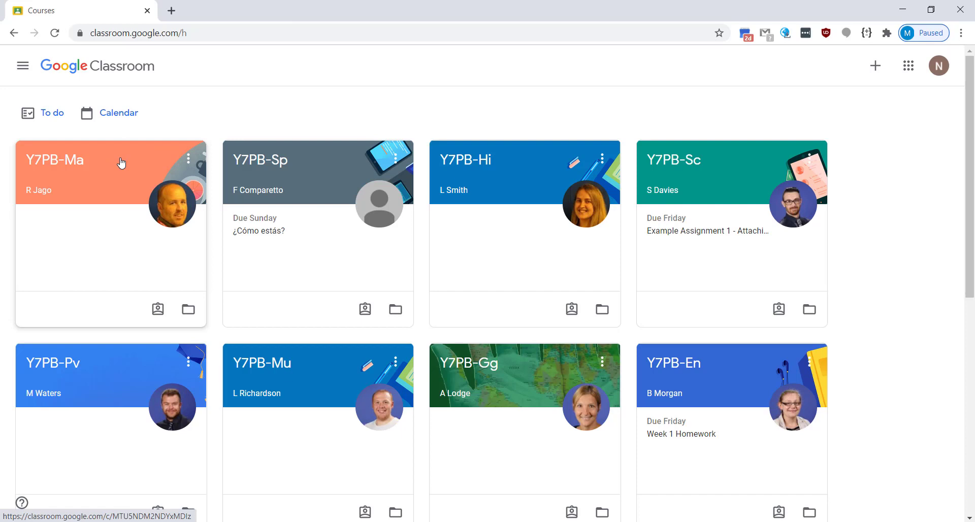
pyautogui.moveTo(121, 163); pyautogui.dragTo(231, 175)
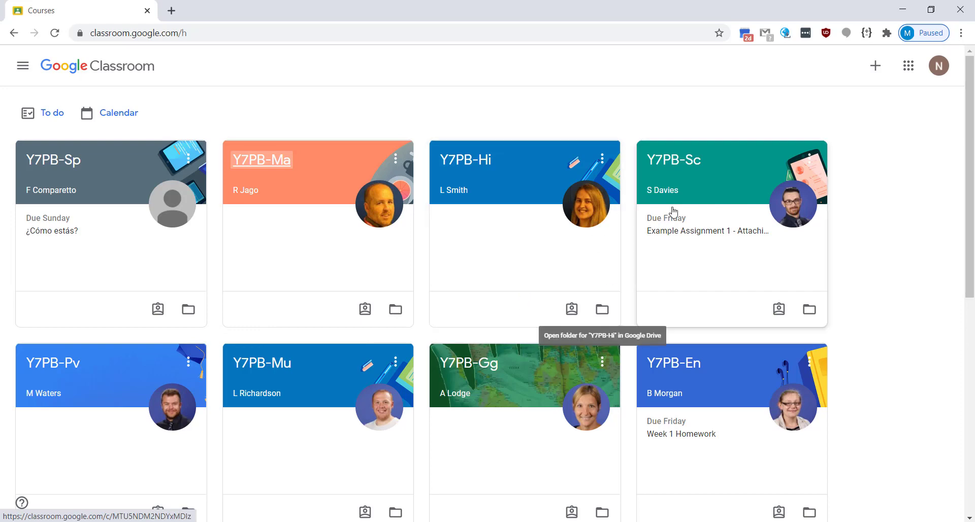
pyautogui.click(736, 178)
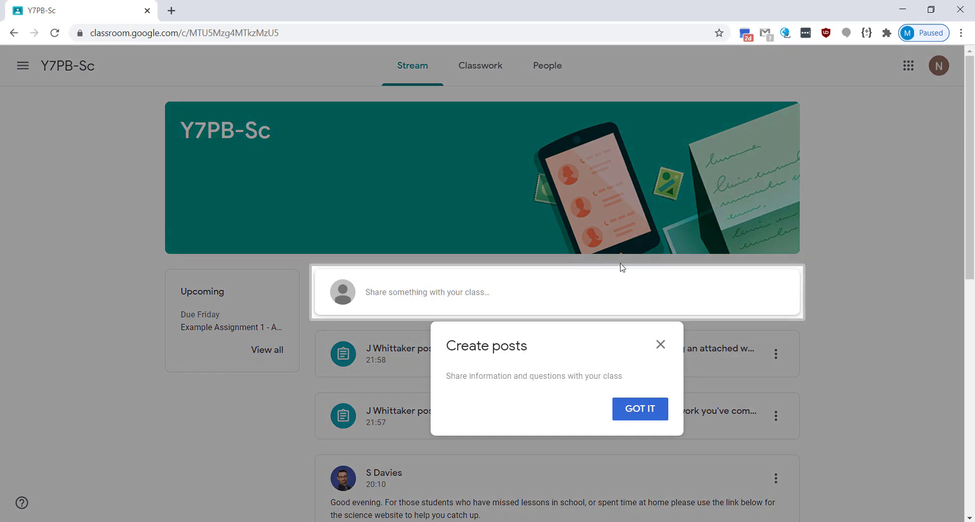
# Step: Post 'Thank you sir' as a class comment on the science-website announcement
pyautogui.click(639, 409)
pyautogui.scroll(-2, 856, 403)
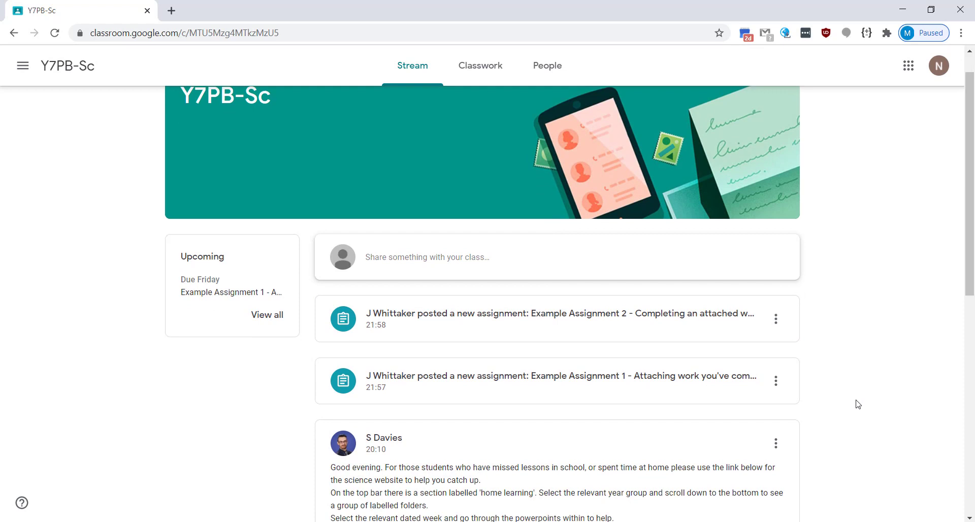
pyautogui.scroll(-5, 858, 404)
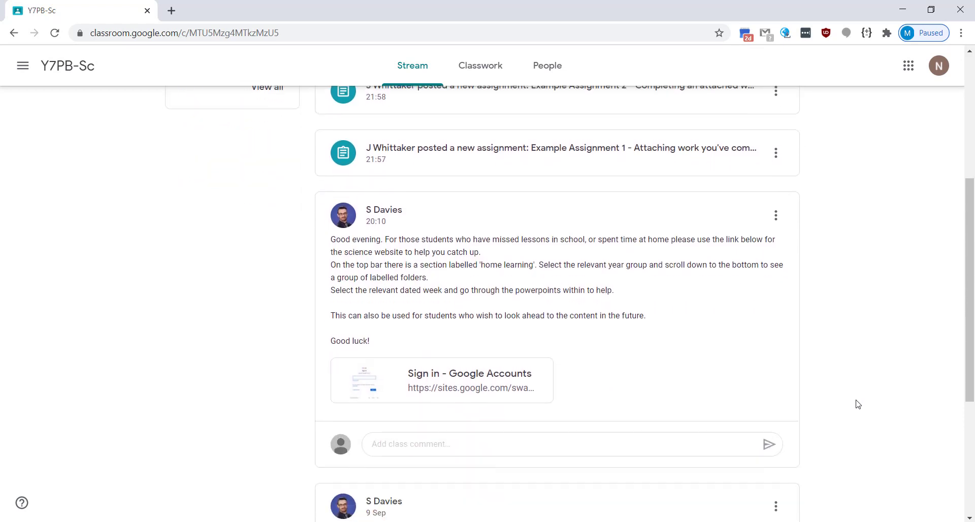
pyautogui.click(457, 441)
pyautogui.write('Thank you sir')
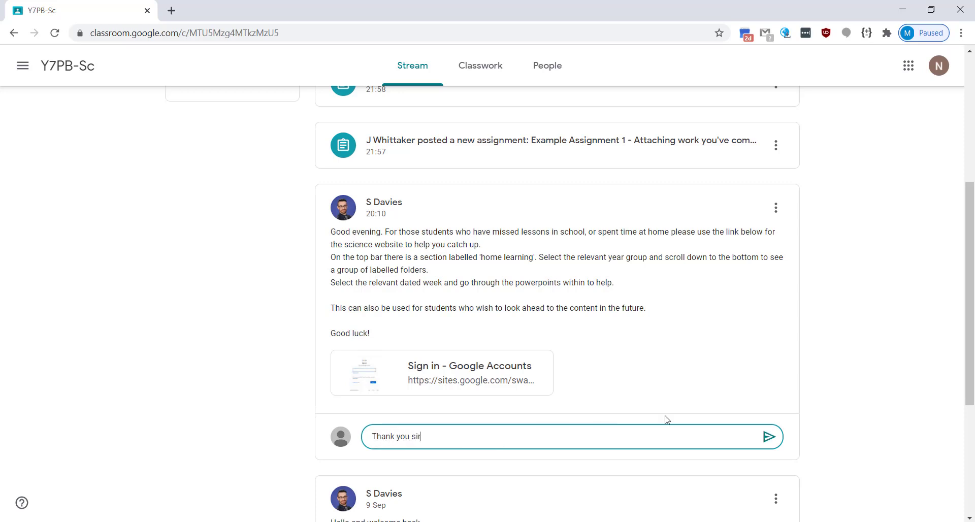
pyautogui.click(768, 437)
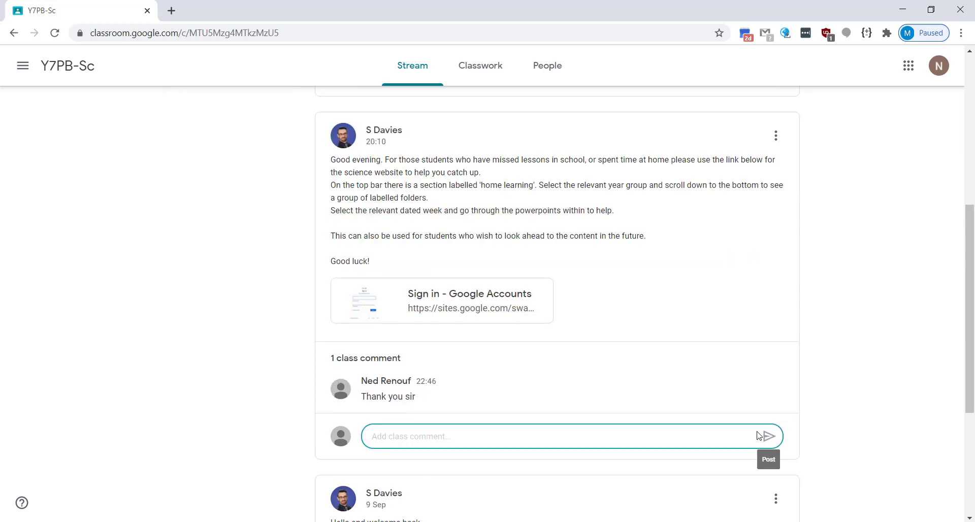
# Step: Browse the class's Classwork and People pages, then return to the Stream
pyautogui.scroll(5, 288, 304)
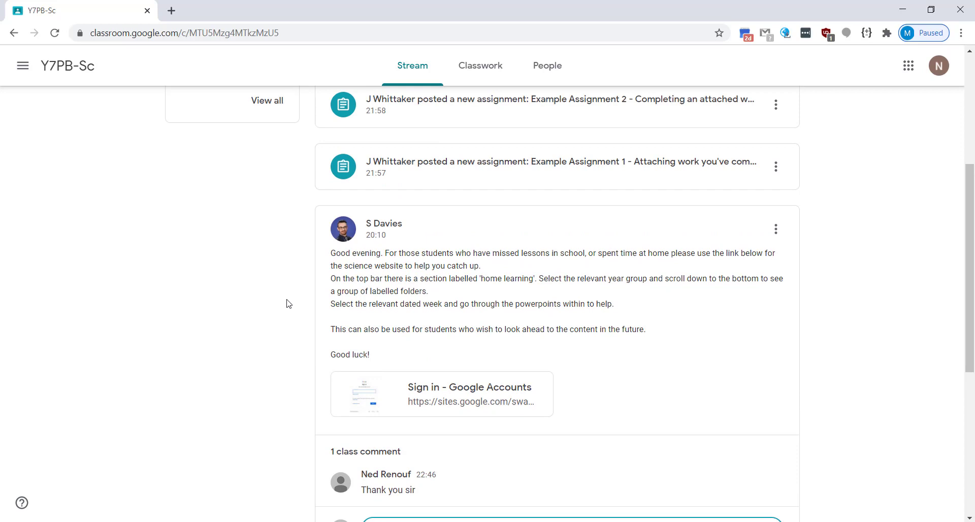
pyautogui.scroll(1, 284, 303)
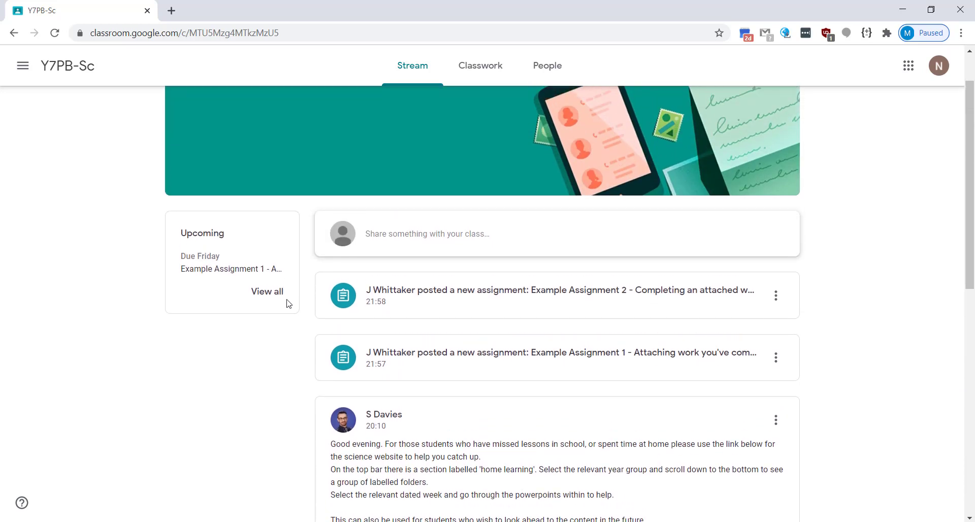
pyautogui.click(465, 66)
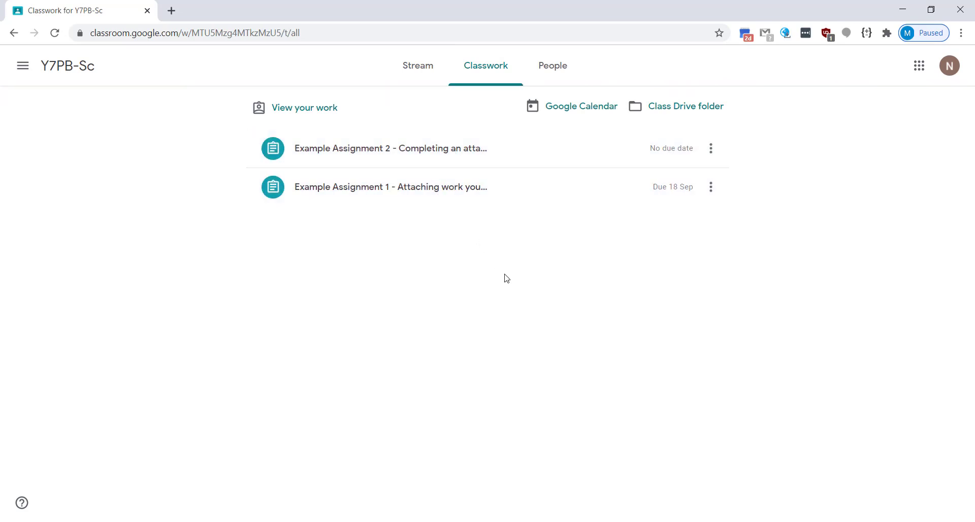
pyautogui.click(557, 74)
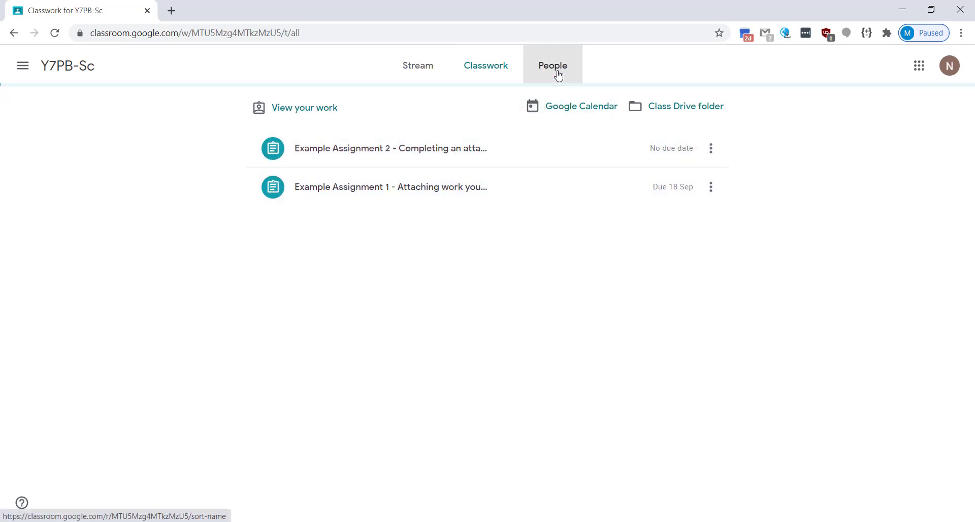
pyautogui.scroll(-5, 507, 200)
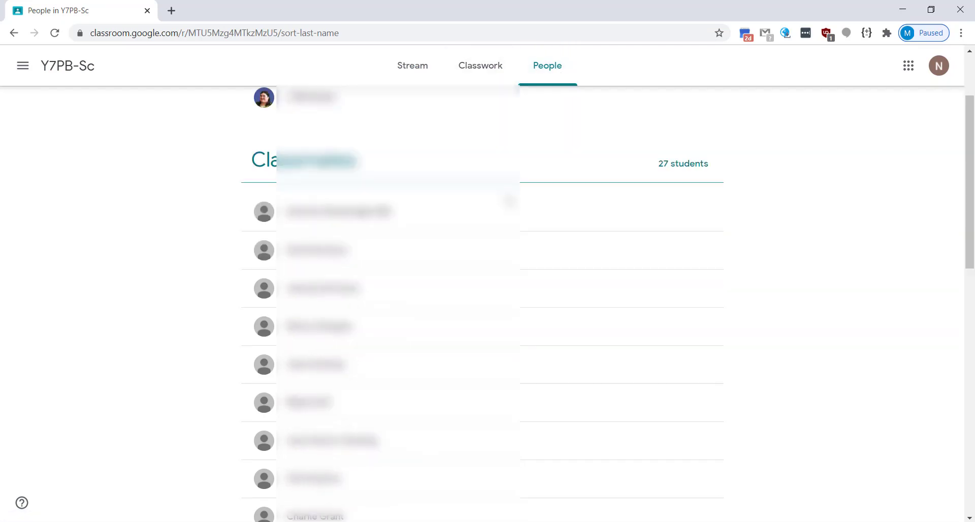
pyautogui.scroll(5, 509, 201)
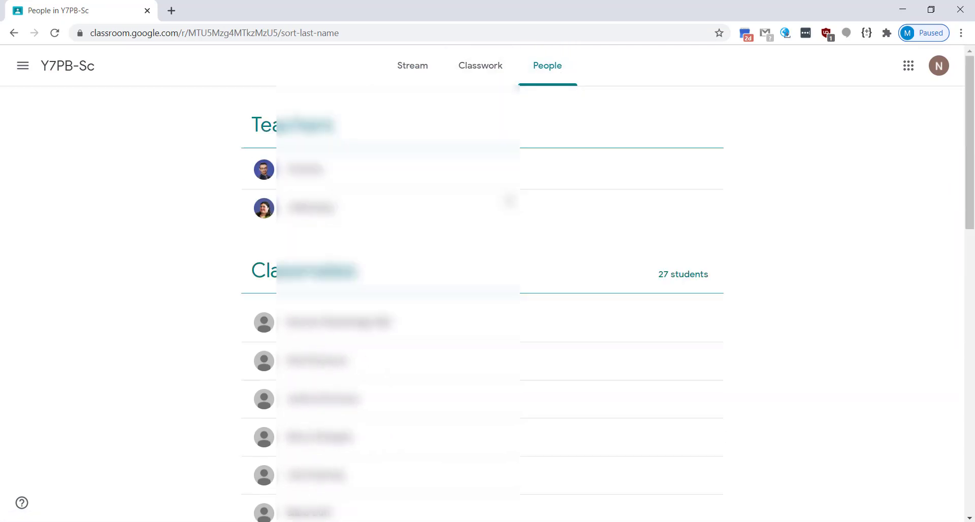
pyautogui.click(422, 73)
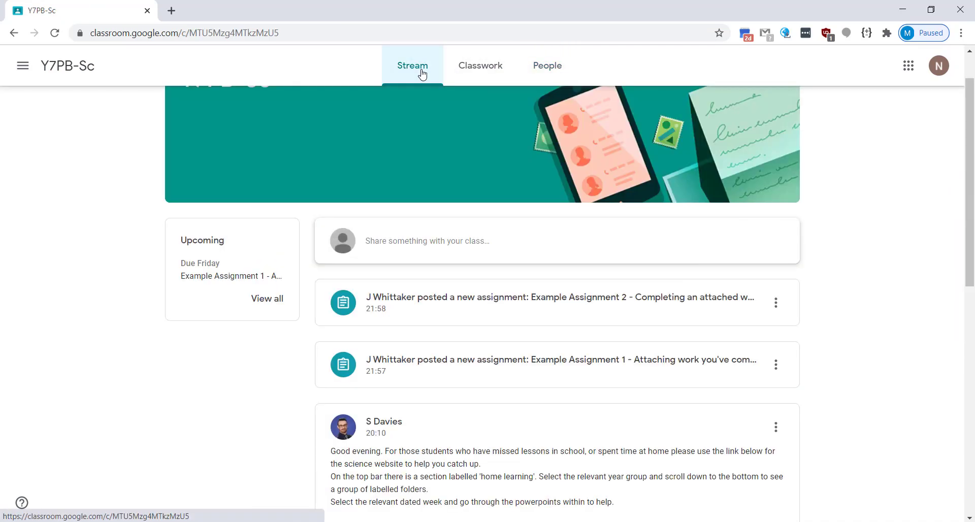
# Step: On Example Assignment 1, post a private comment to the teacher
pyautogui.click(519, 378)
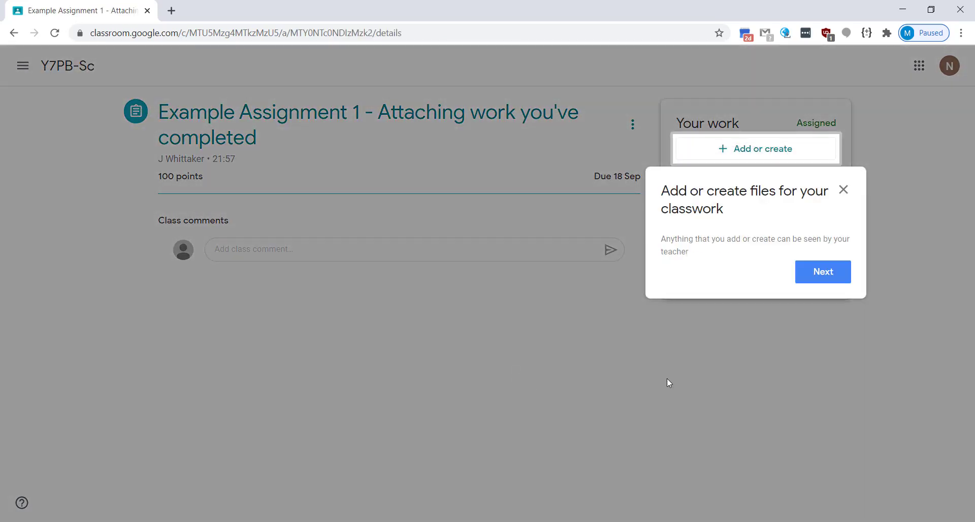
pyautogui.click(811, 282)
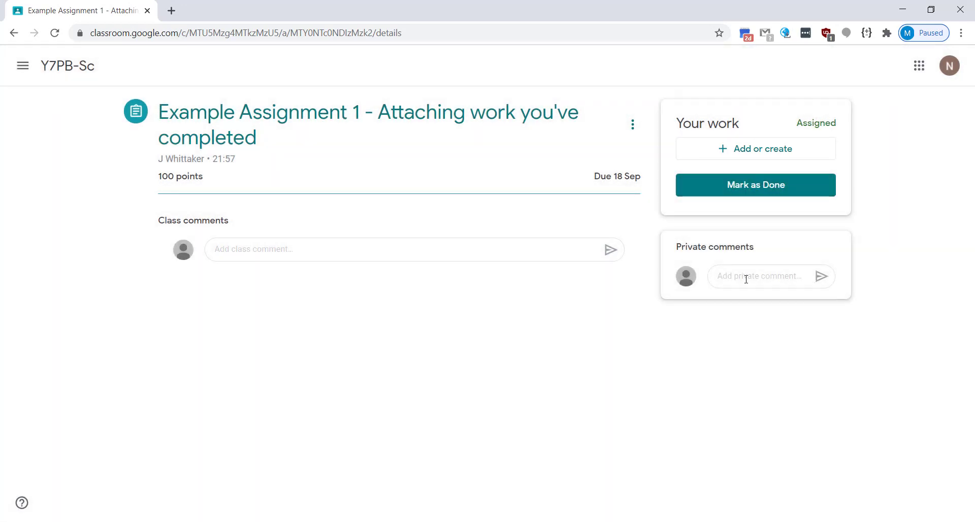
pyautogui.click(746, 279)
pyautogui.write('Comme')
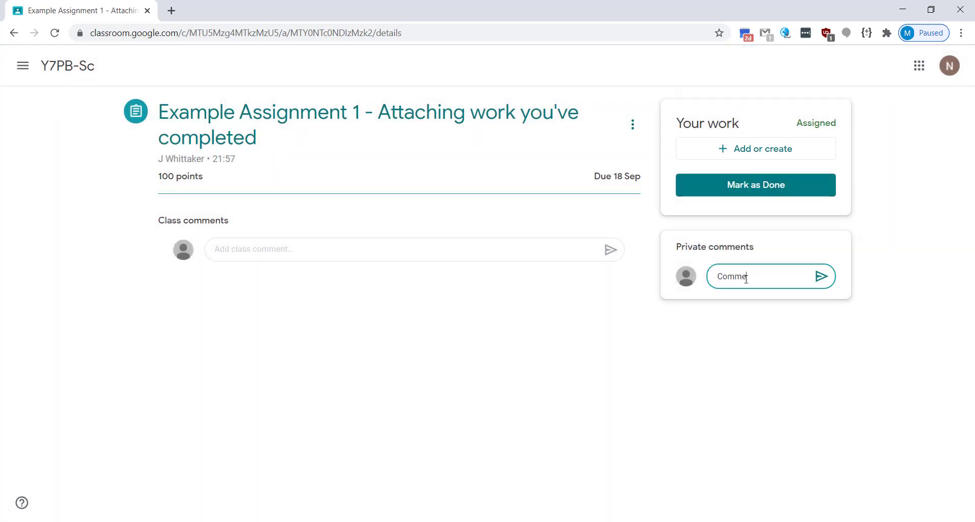
pyautogui.write('nts here can only')
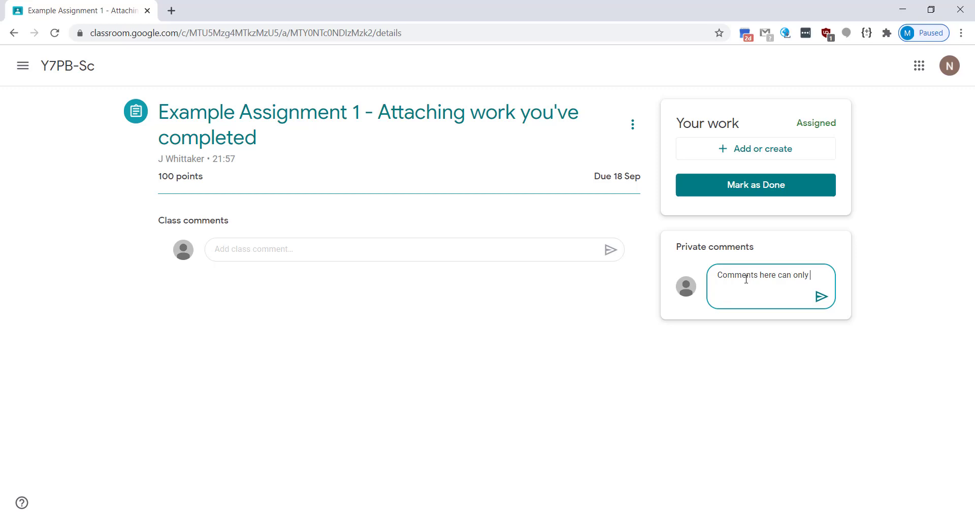
pyautogui.write(' be seen by y')
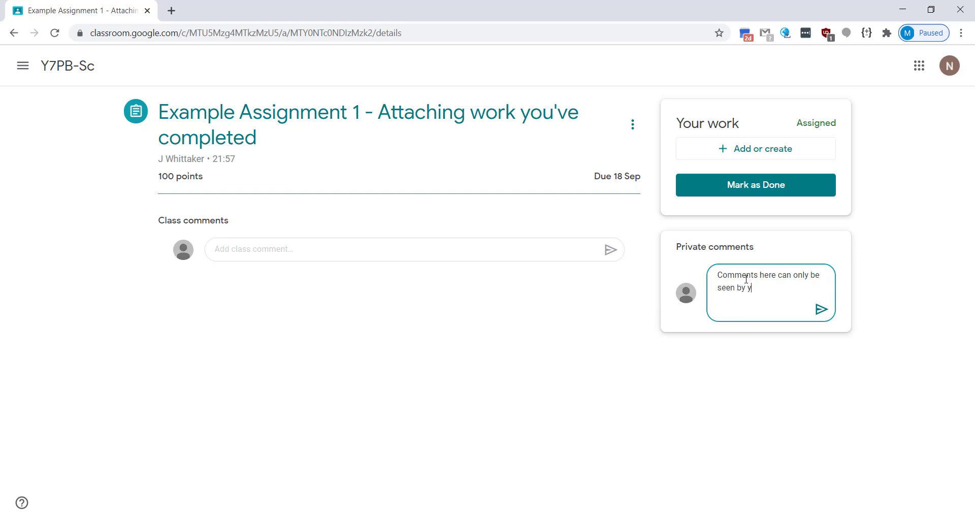
pyautogui.write('ou and your teacher')
pyautogui.click(821, 309)
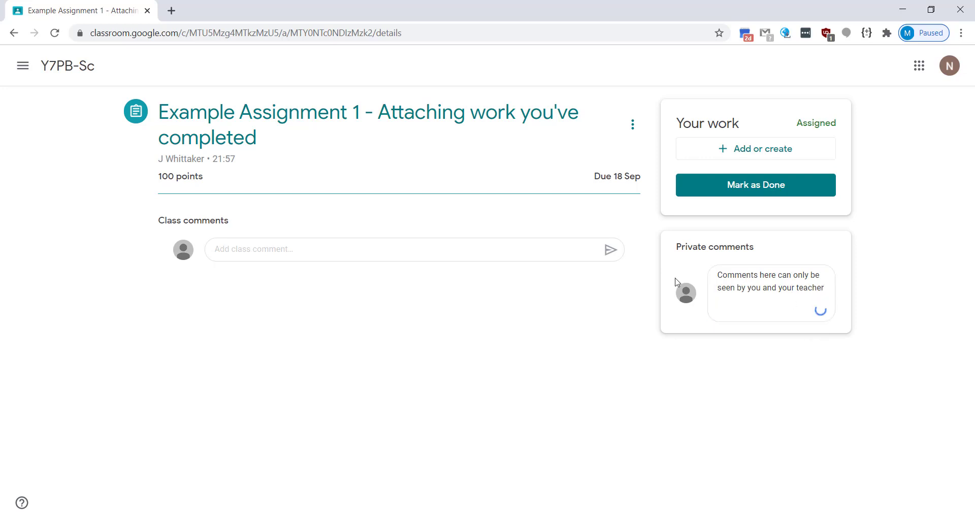
# Step: Post the class comment 'Comments here will be seen by your class'
pyautogui.click(488, 246)
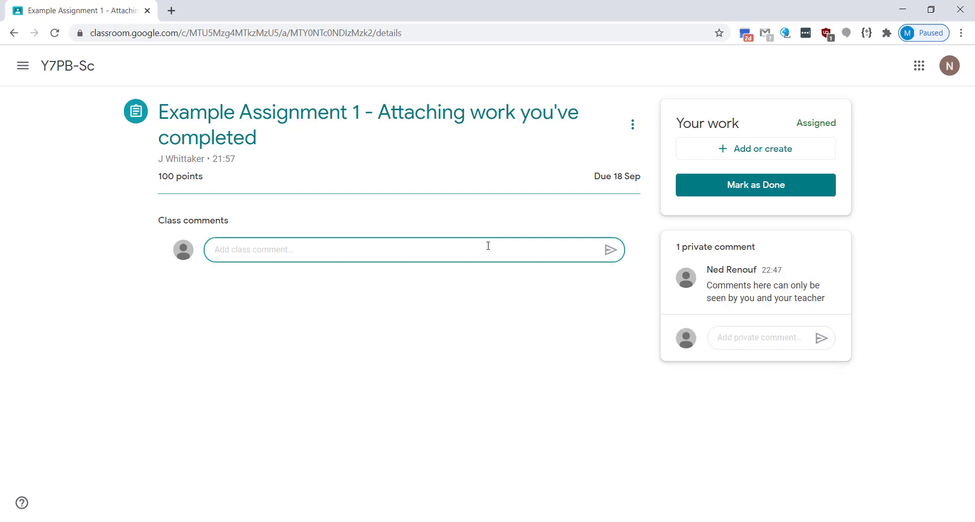
pyautogui.write('Comments here will be seen')
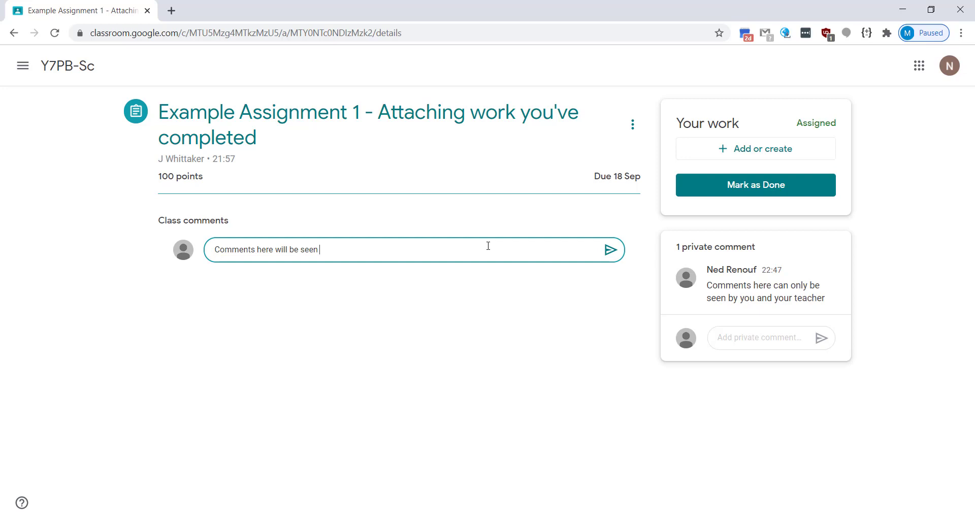
pyautogui.write(' by your class')
pyautogui.press('Return')
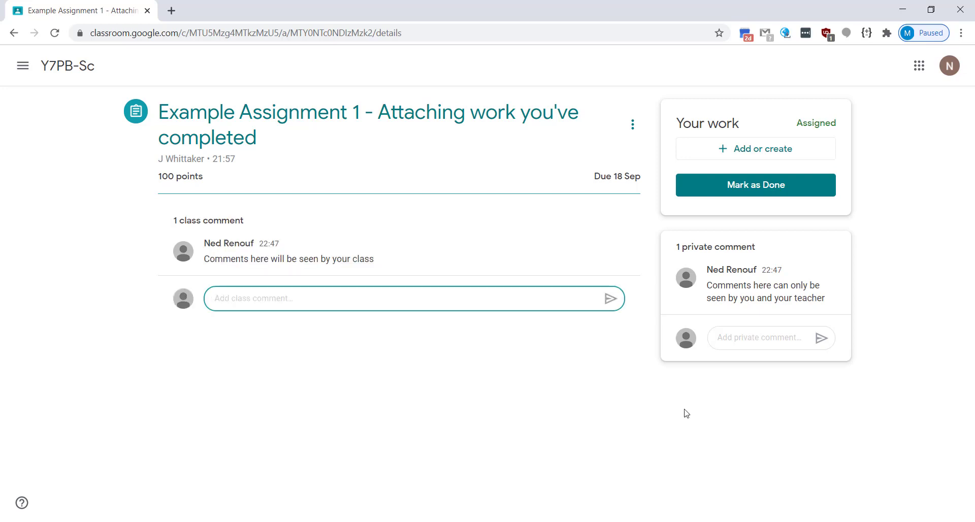
# Step: Create a new Google Doc for the assignment containing 'This is my work!'
pyautogui.click(721, 155)
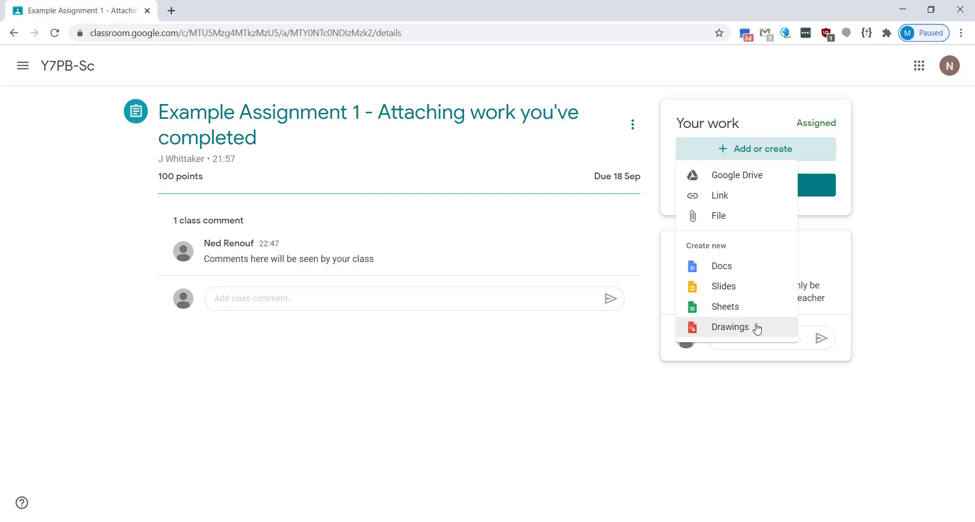
pyautogui.click(748, 274)
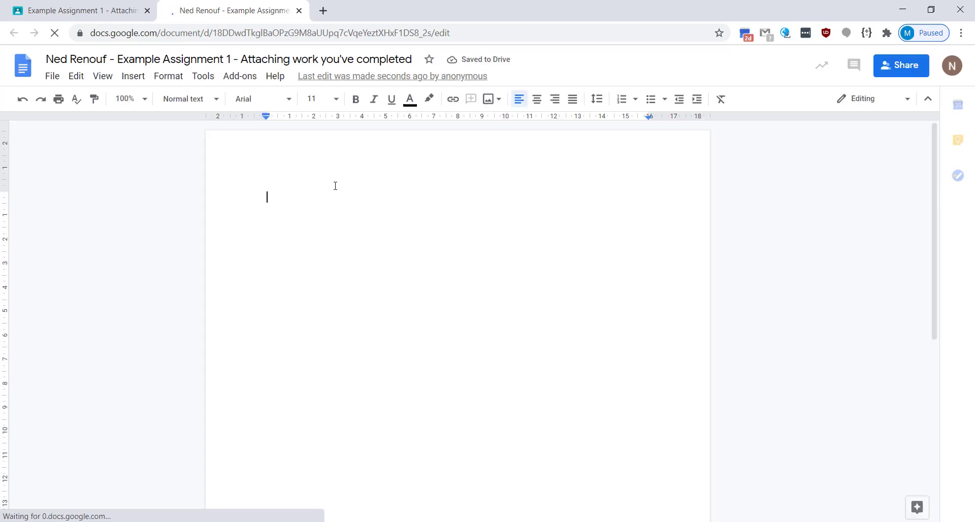
pyautogui.write('T')
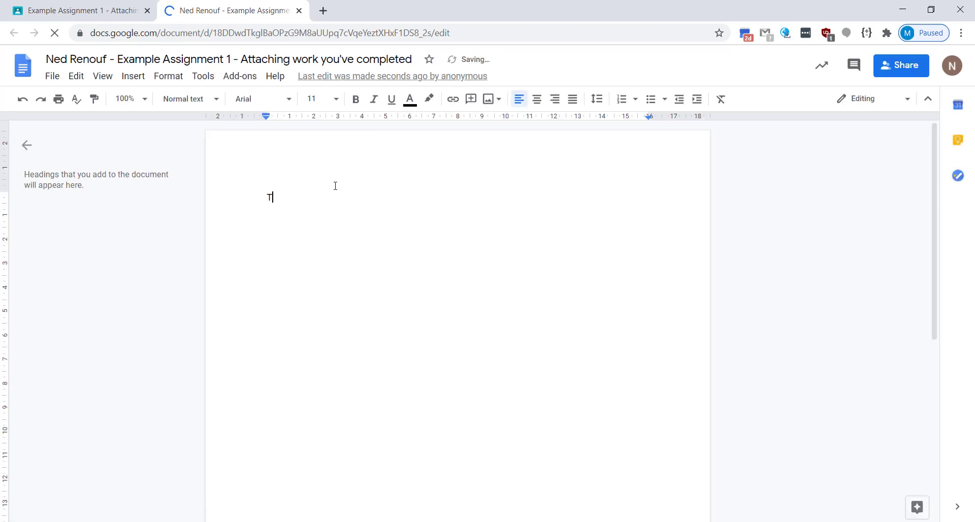
pyautogui.write('his is my ')
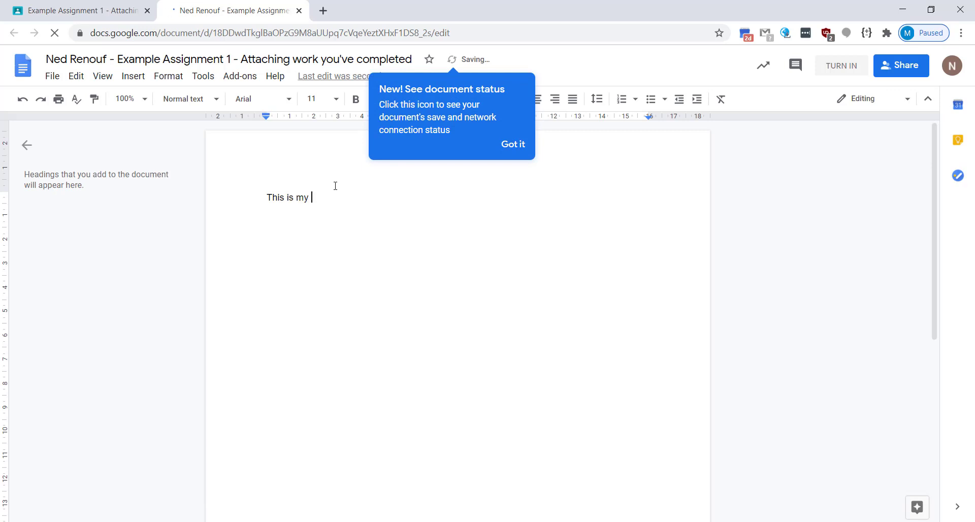
pyautogui.write('work!')
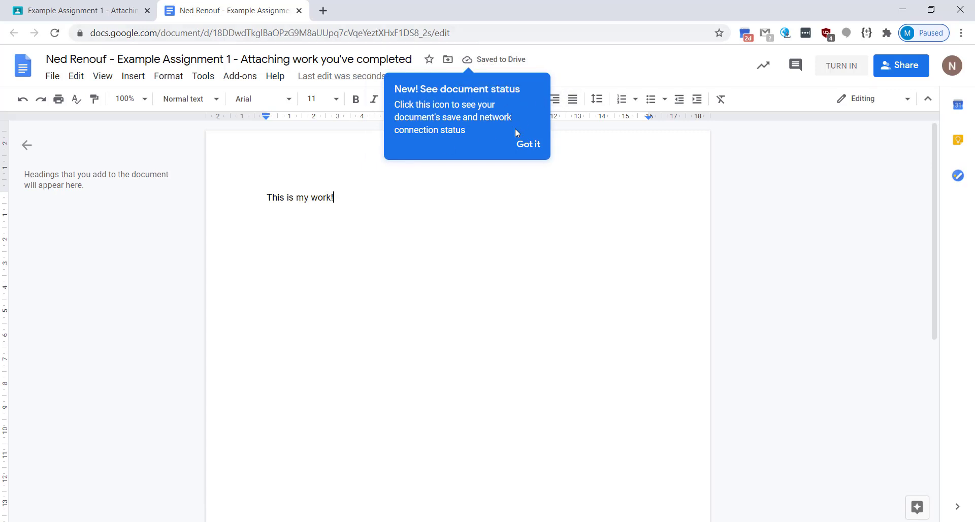
pyautogui.click(519, 146)
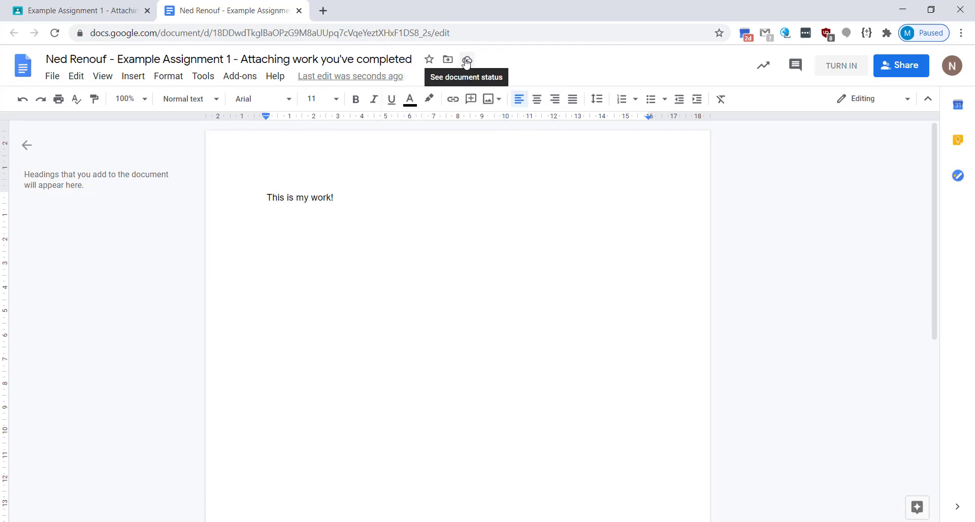
pyautogui.click(299, 11)
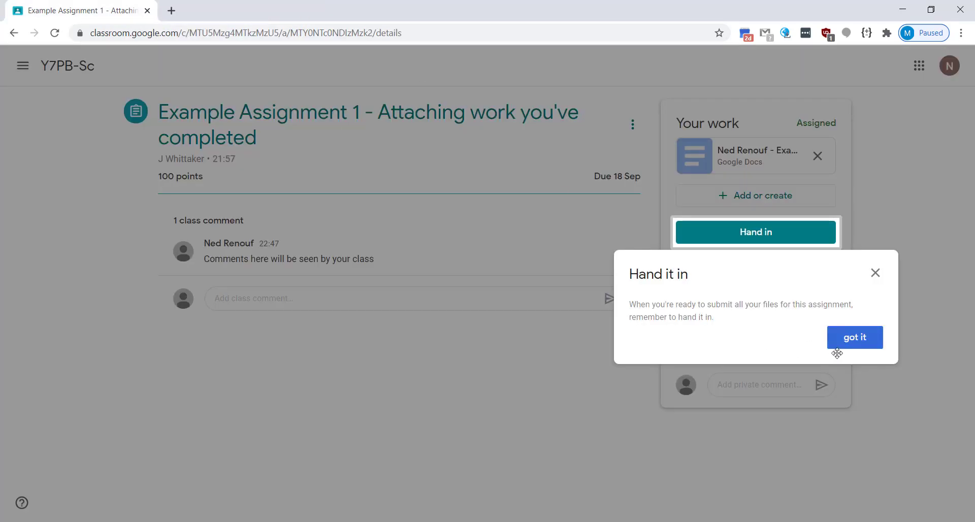
# Step: Add a second line, 'Just adding some more', to the attached Doc
pyautogui.click(854, 351)
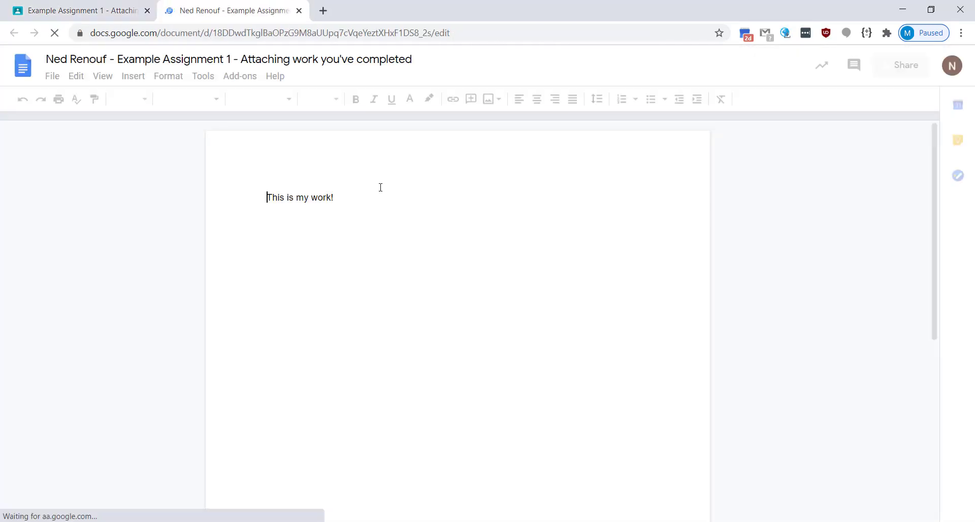
pyautogui.click(357, 200)
pyautogui.press('Return')
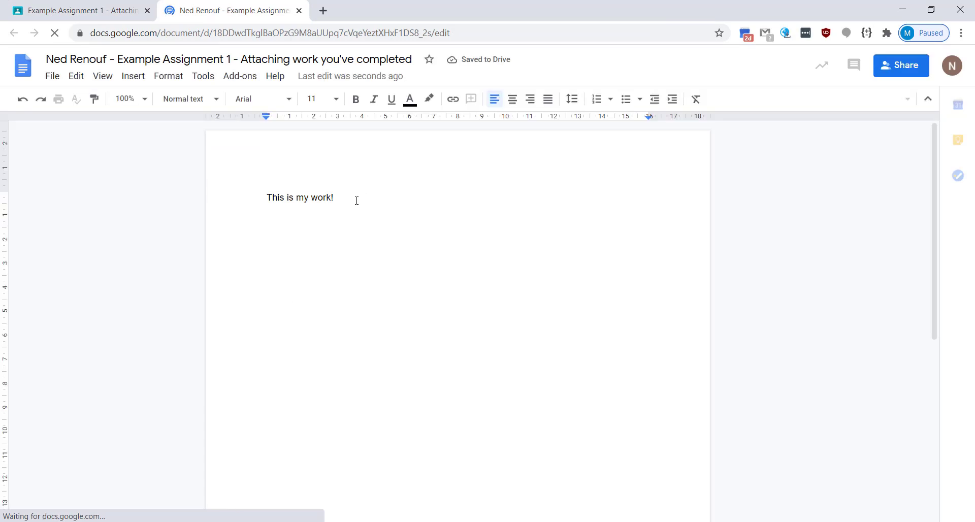
pyautogui.write('Just a')
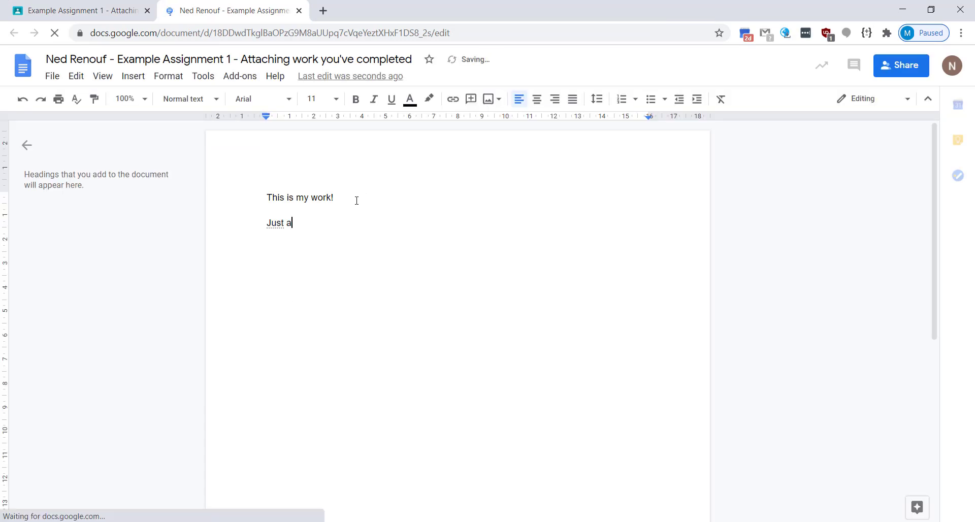
pyautogui.write('dding some more')
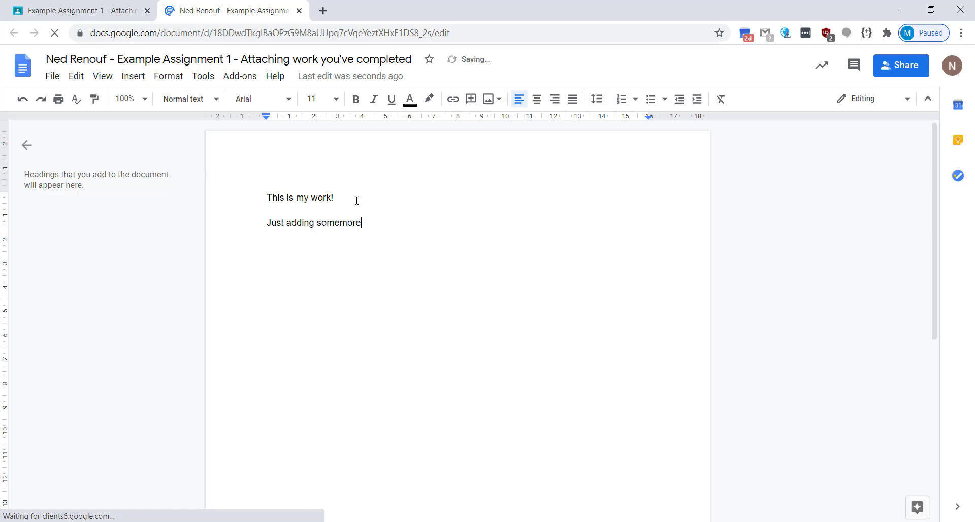
pyautogui.press('BackSpace')
pyautogui.press('BackSpace')
pyautogui.press('BackSpace')
pyautogui.write('mor')
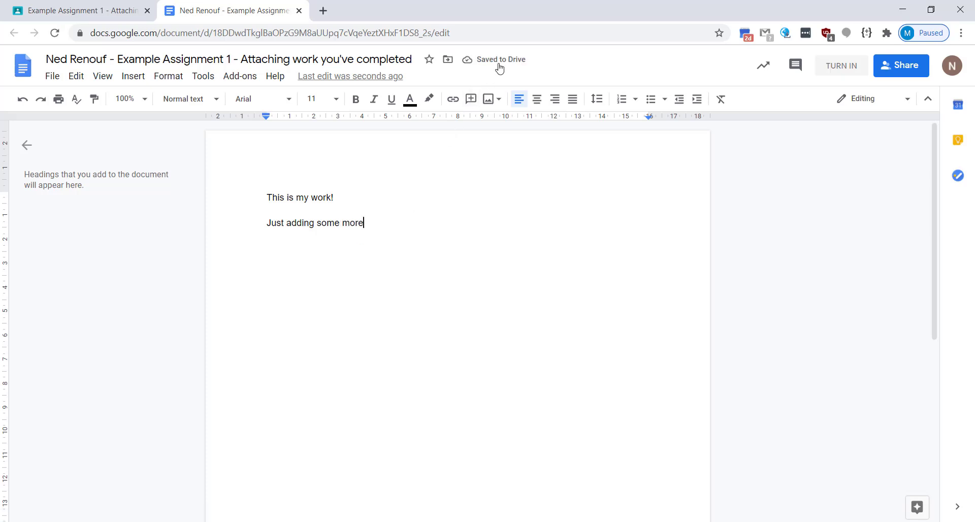
# Step: Hand in Example Assignment 1 with its attached Doc
pyautogui.click(299, 11)
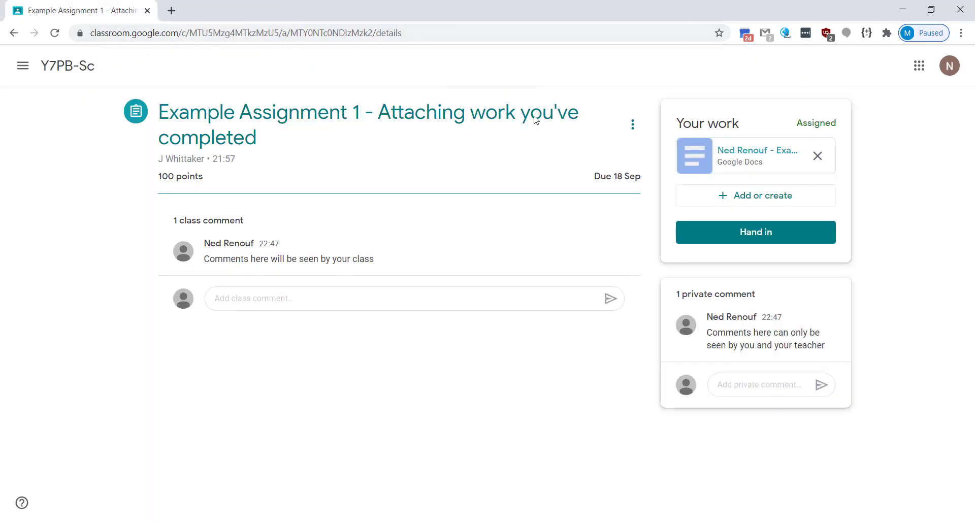
pyautogui.click(681, 235)
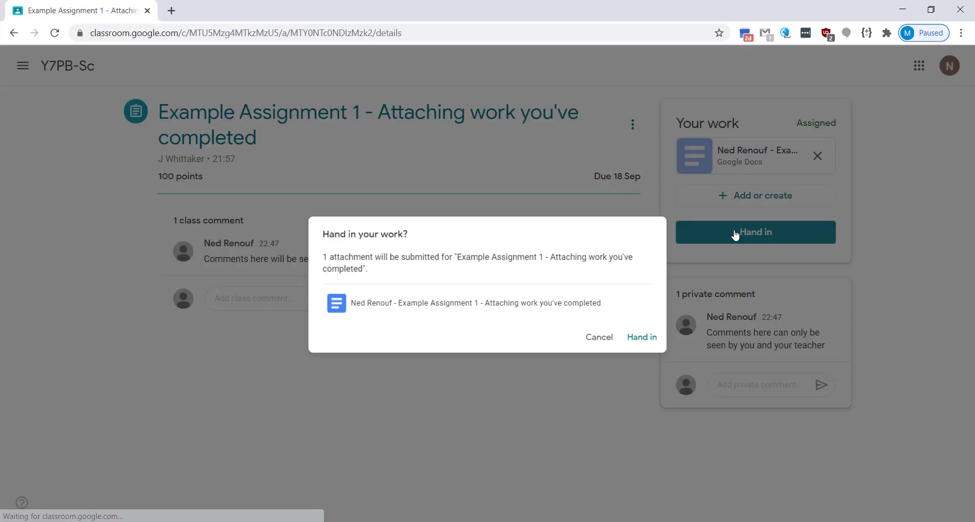
pyautogui.click(663, 342)
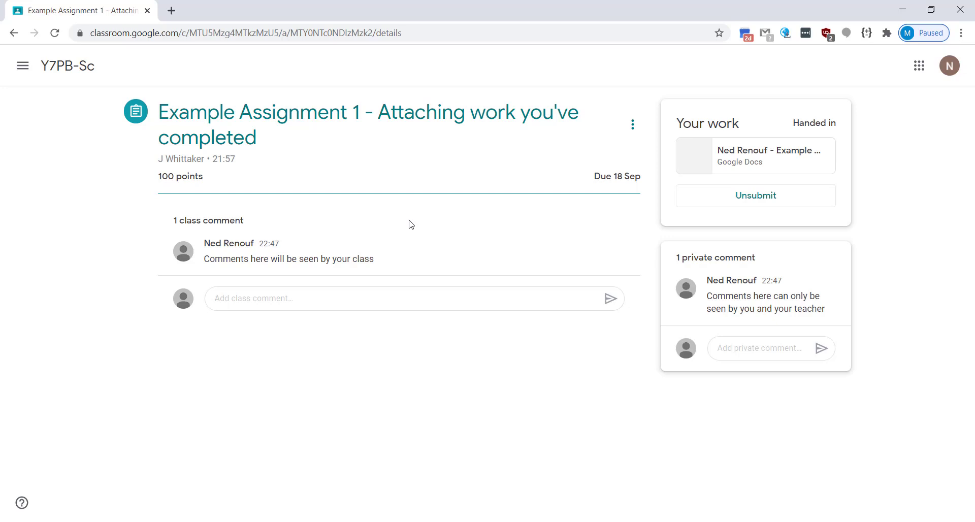
# Step: Go to the Y7PB-Sc Classwork page and show the navigation list of classes
pyautogui.click(71, 69)
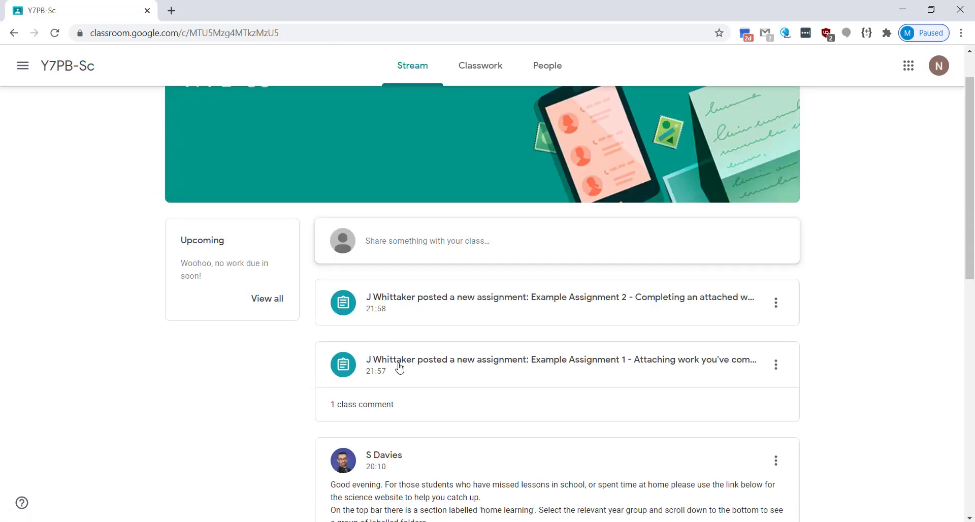
pyautogui.click(475, 69)
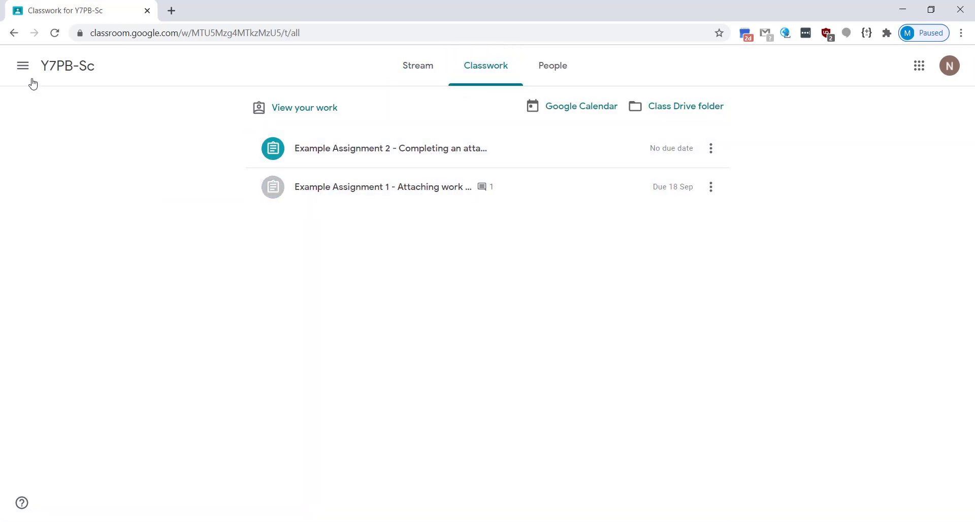
pyautogui.click(23, 66)
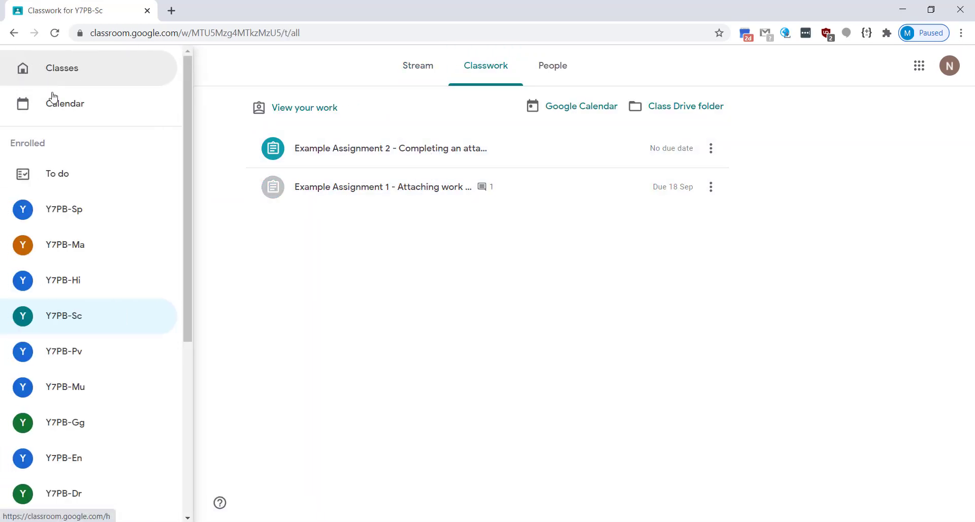
pyautogui.scroll(-5, 55, 228)
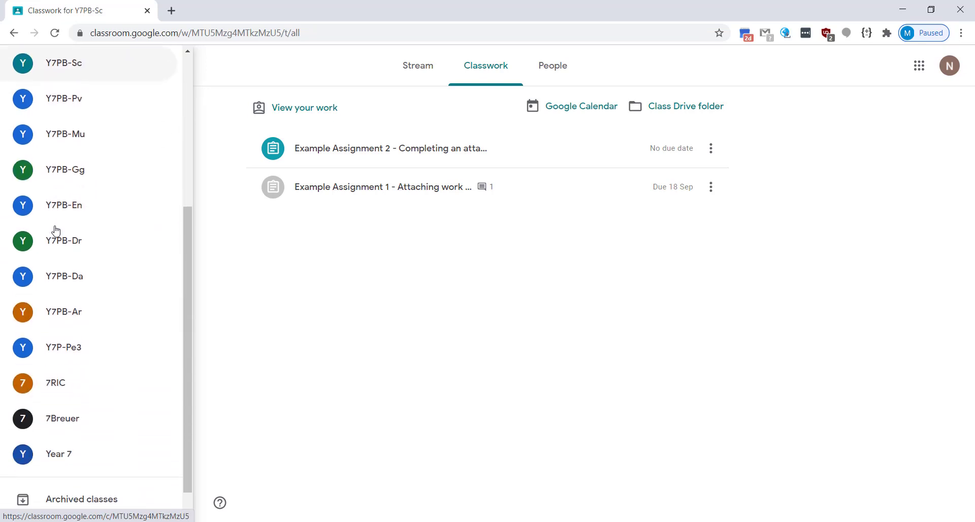
pyautogui.scroll(5, 55, 228)
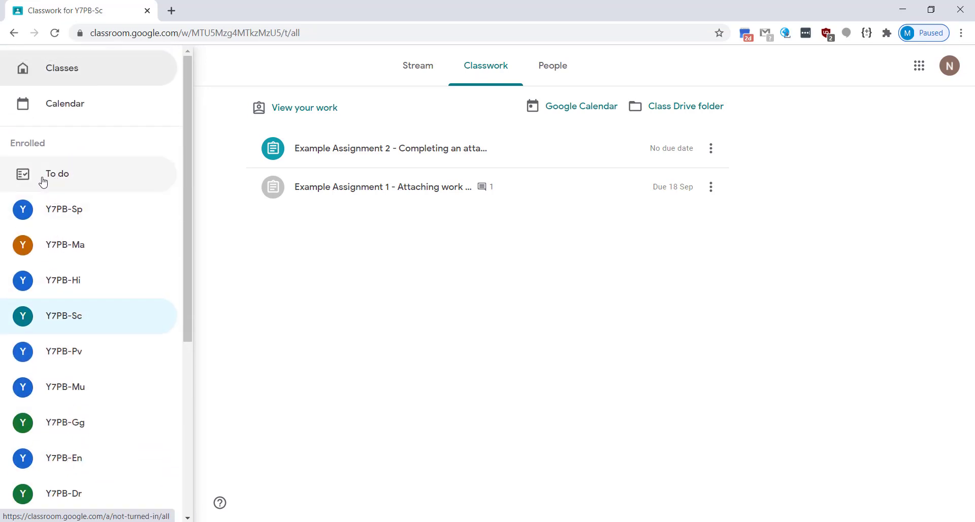
# Step: In To do, review this week, next week, later, Missing and Done work, ending on No due date
pyautogui.click(88, 184)
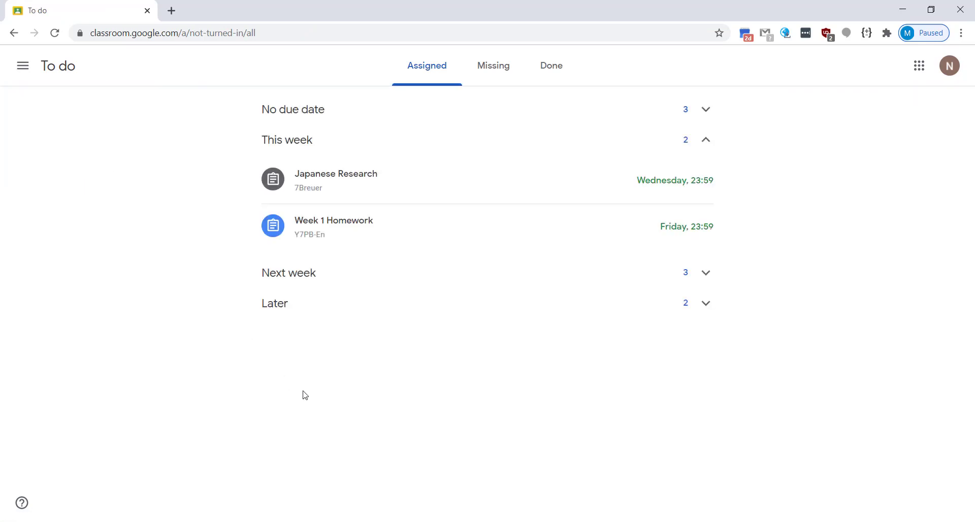
pyautogui.click(307, 110)
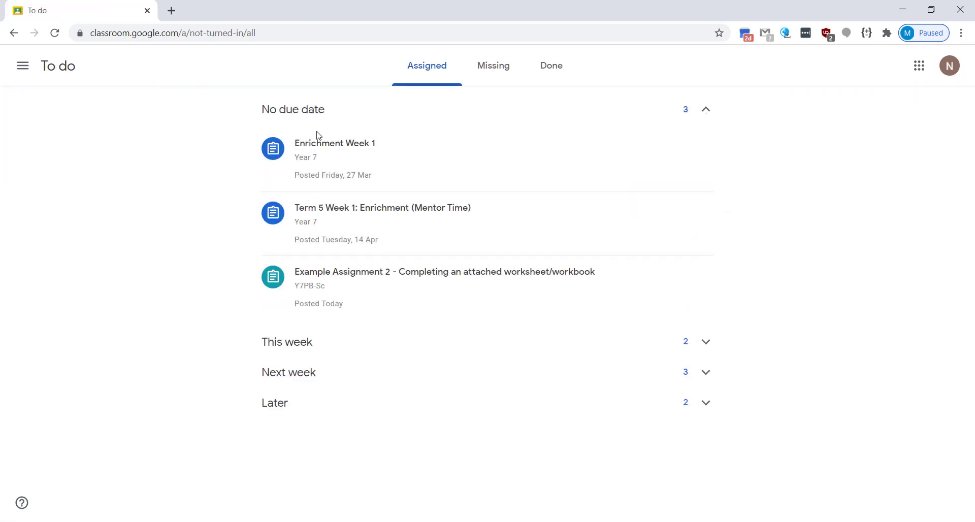
pyautogui.click(311, 347)
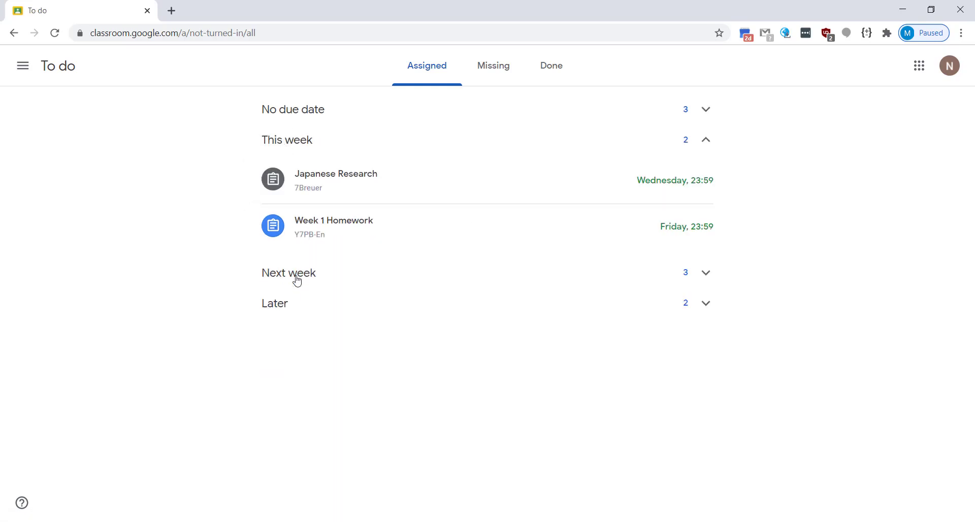
pyautogui.click(297, 281)
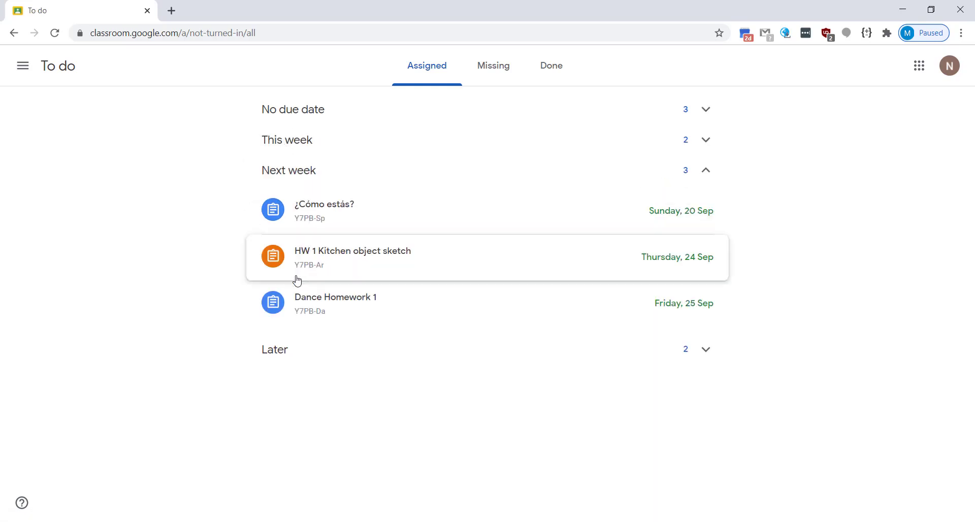
pyautogui.click(279, 360)
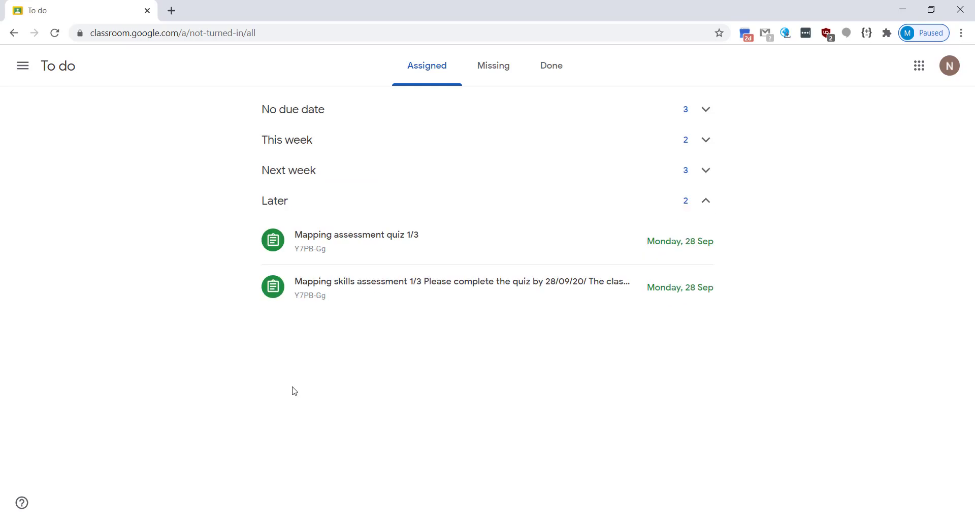
pyautogui.click(496, 73)
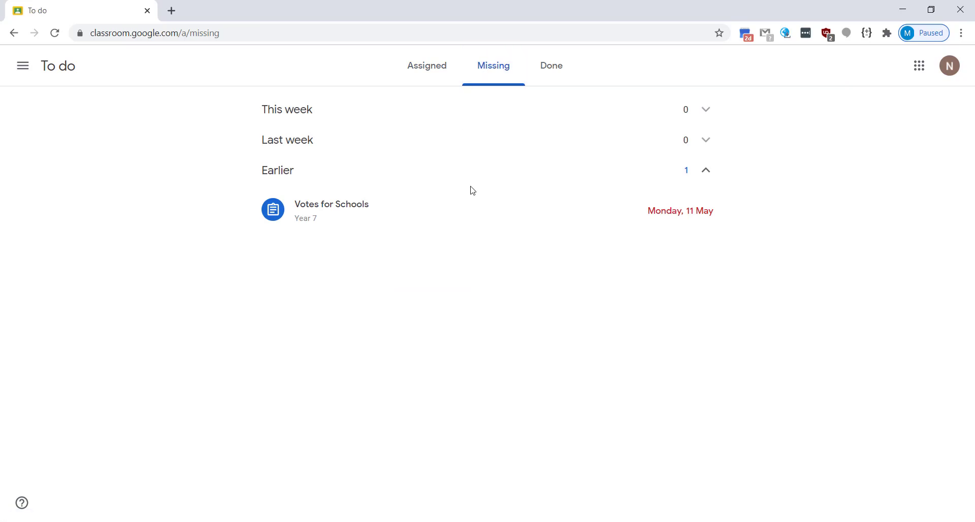
pyautogui.click(547, 73)
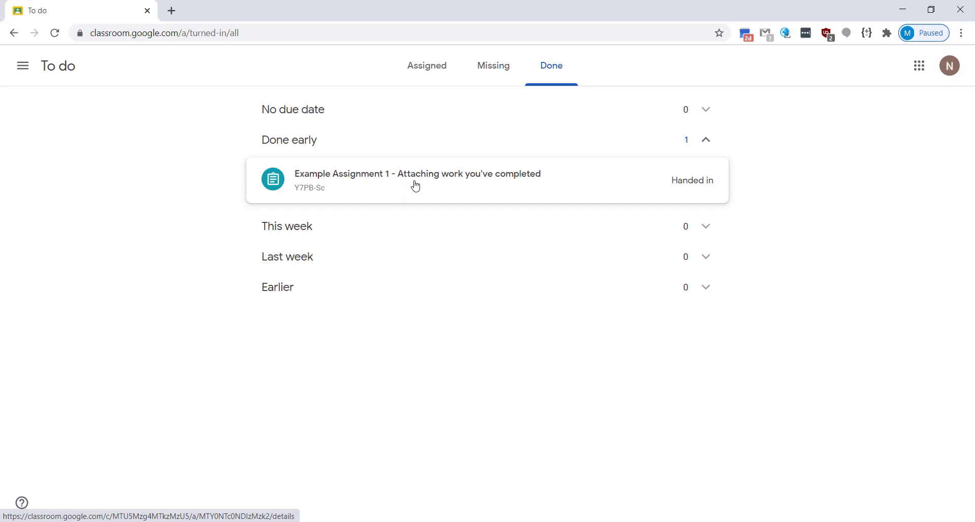
pyautogui.click(428, 75)
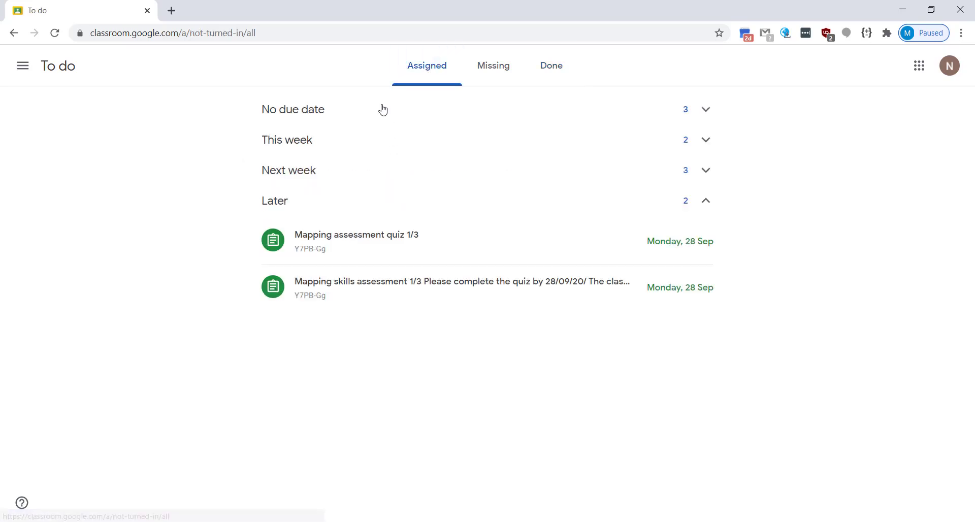
pyautogui.click(317, 118)
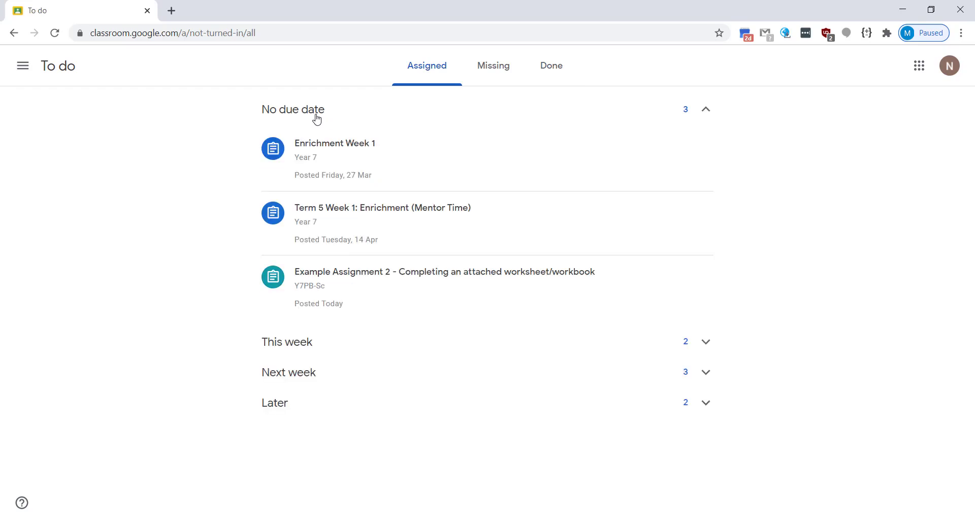
# Step: Open Example Assignment 2 and its attached Week 1 Slides workbook
pyautogui.click(364, 286)
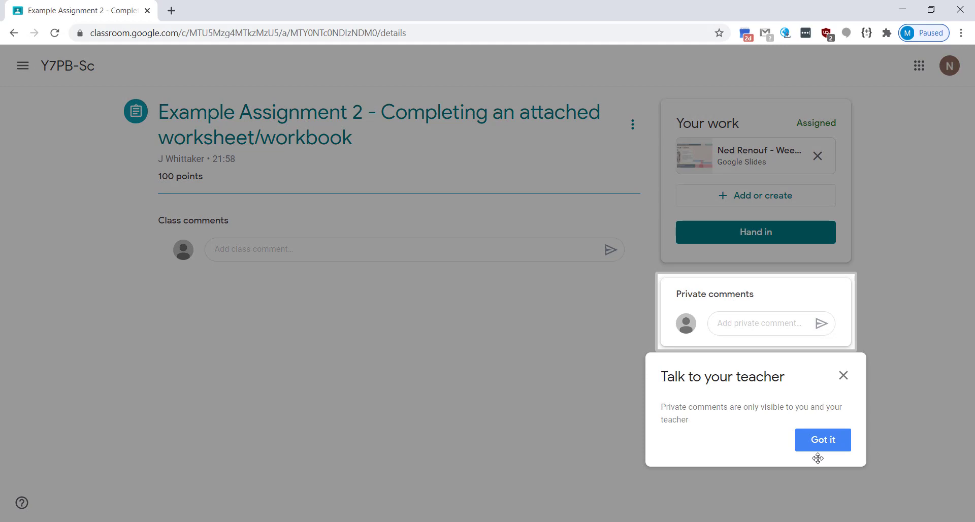
pyautogui.click(823, 441)
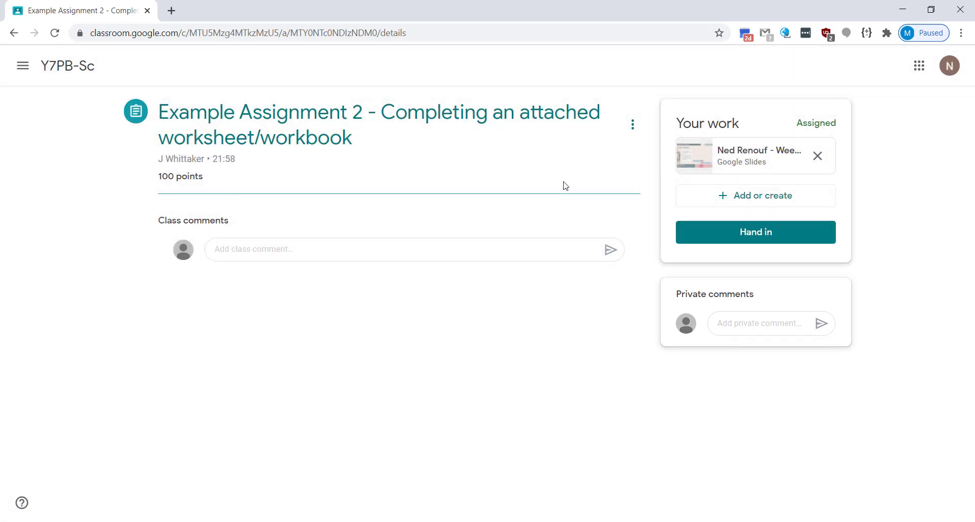
pyautogui.click(736, 167)
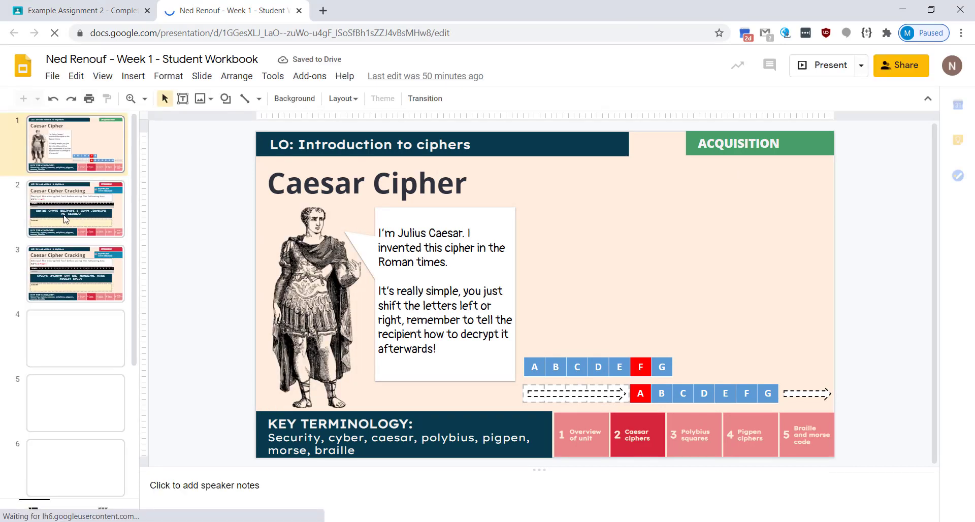
# Step: Enter 'This is my answer' after 'Answer:' on the Caesar Cipher Cracking slide and check it saved
pyautogui.click(65, 220)
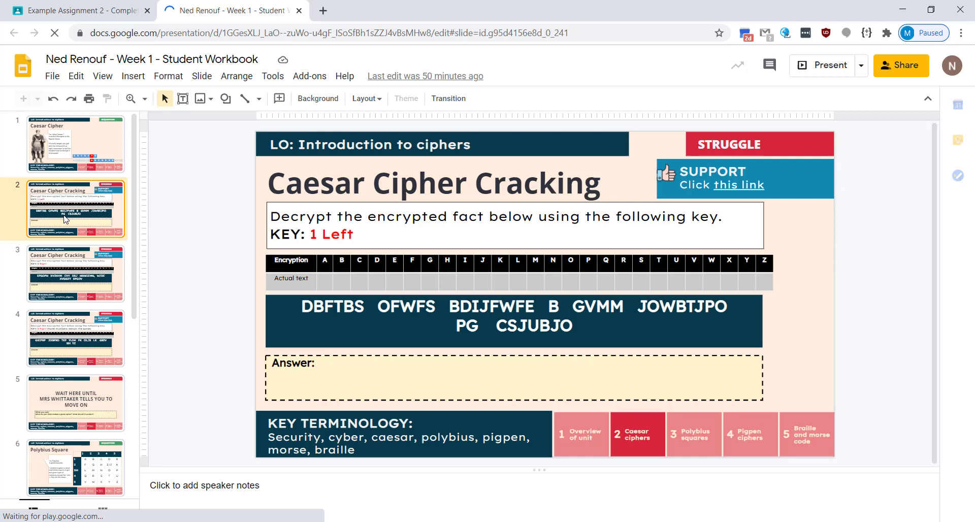
pyautogui.click(336, 365)
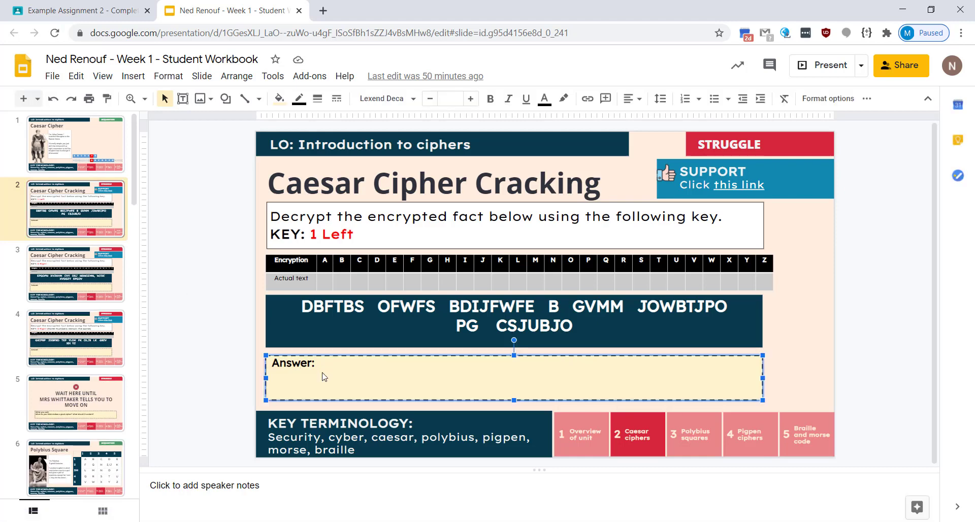
pyautogui.click(324, 365)
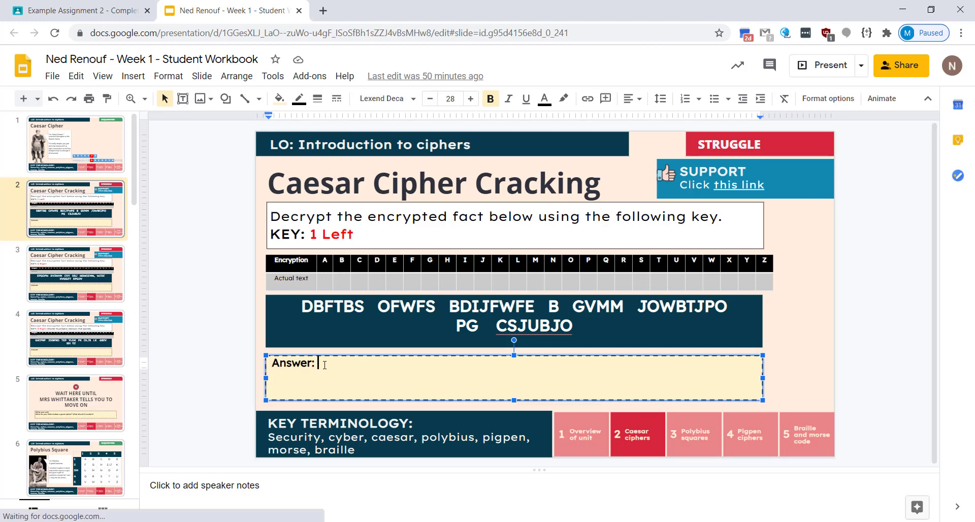
pyautogui.write('This is my answer')
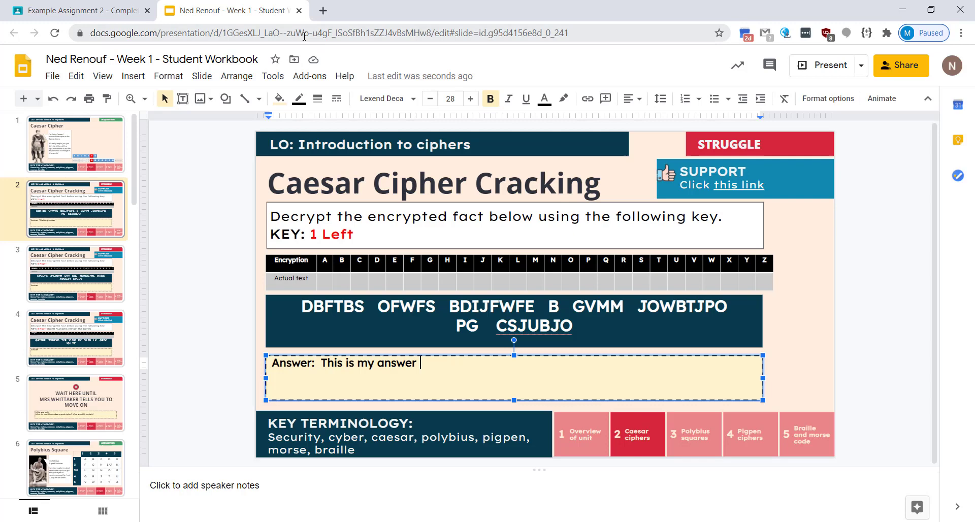
pyautogui.click(299, 10)
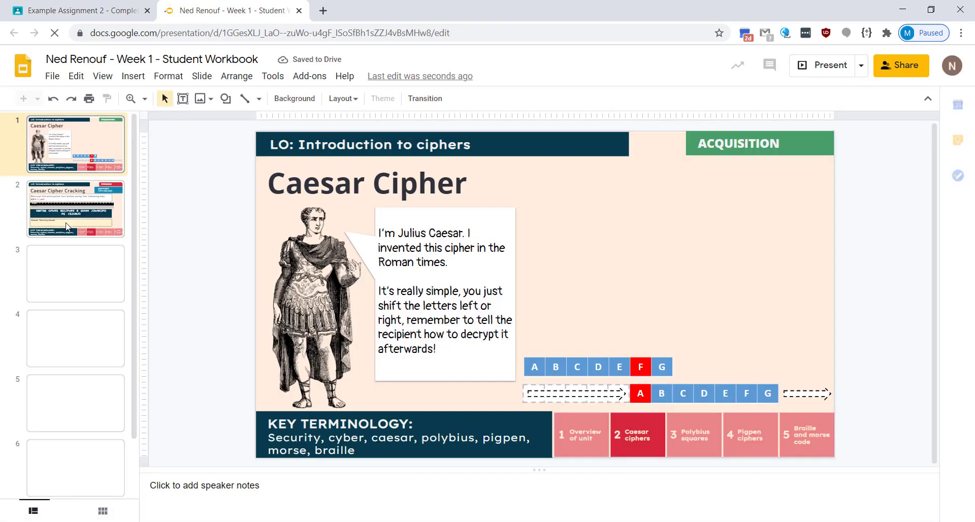
pyautogui.click(68, 227)
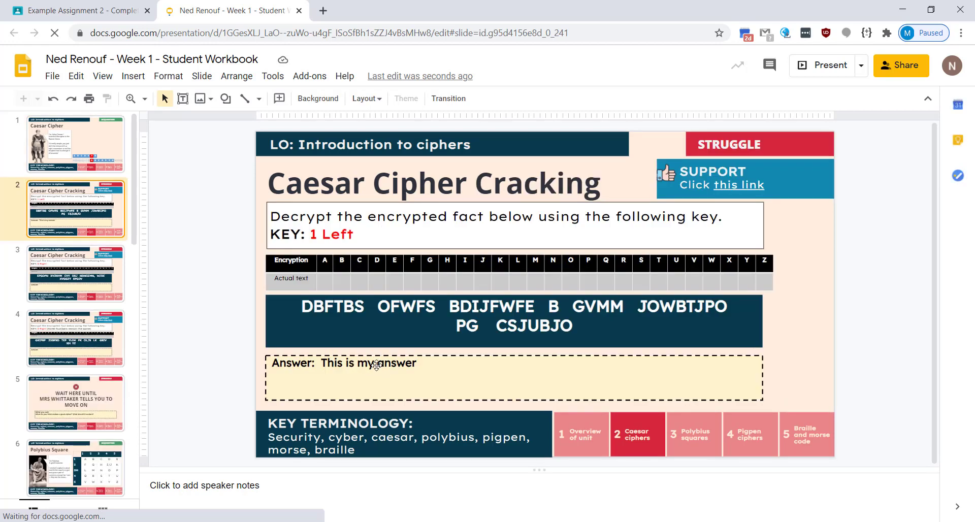
# Step: Close the Slides workbook and hand in Example Assignment 2, confirming in the dialog
pyautogui.click(299, 10)
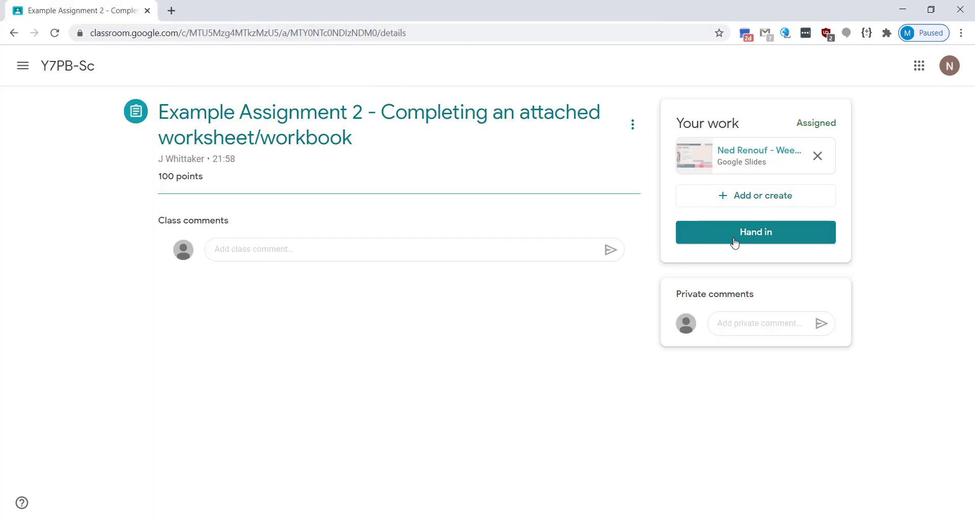
pyautogui.click(736, 196)
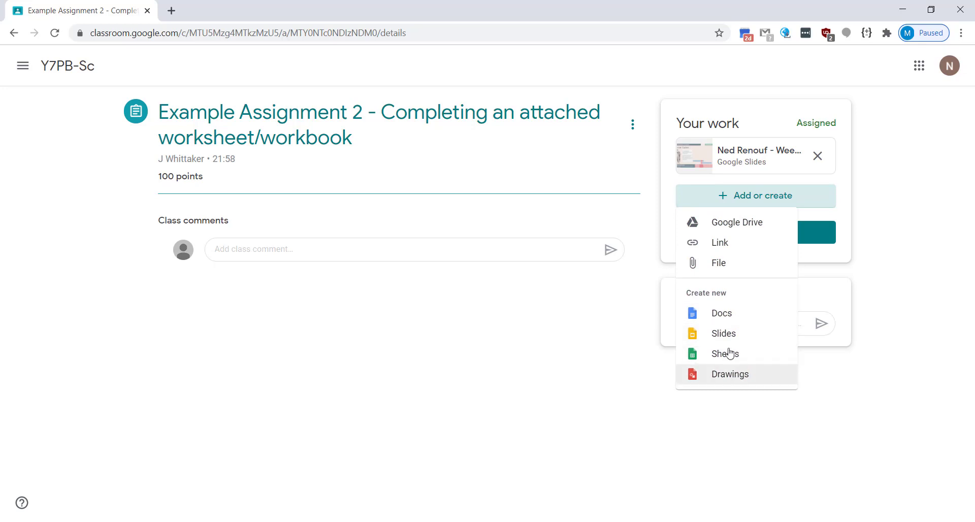
pyautogui.click(639, 227)
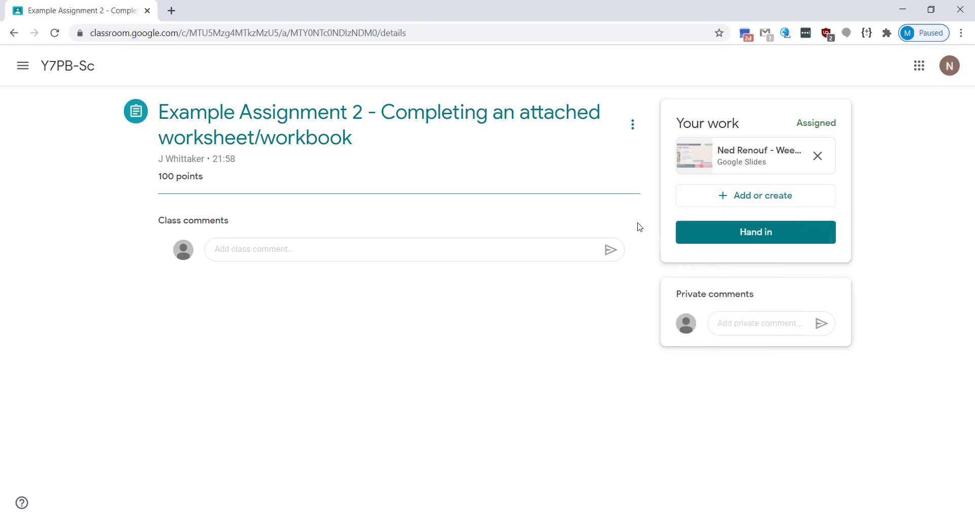
pyautogui.click(724, 238)
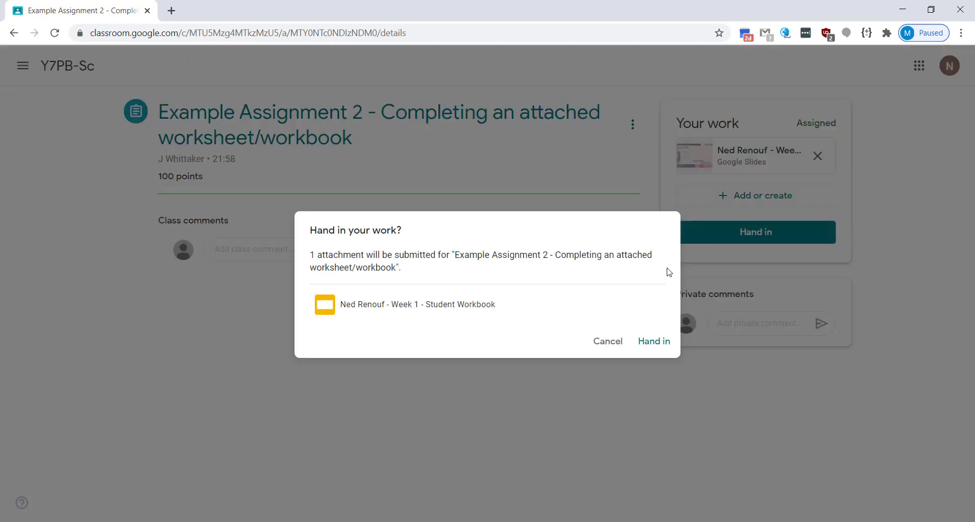
pyautogui.click(649, 343)
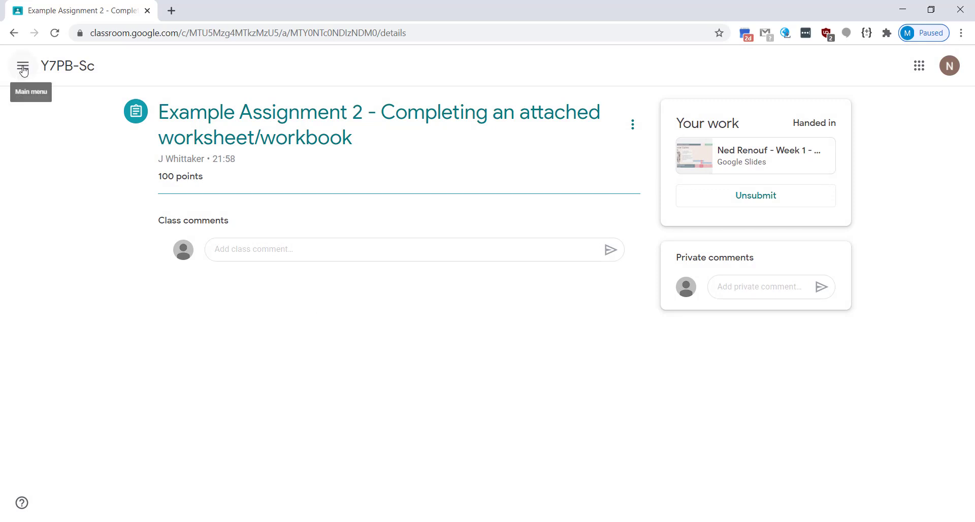
# Step: Check the To do page's Done tab, expanding No due date and Done early, for both assignments
pyautogui.click(23, 64)
pyautogui.click(51, 179)
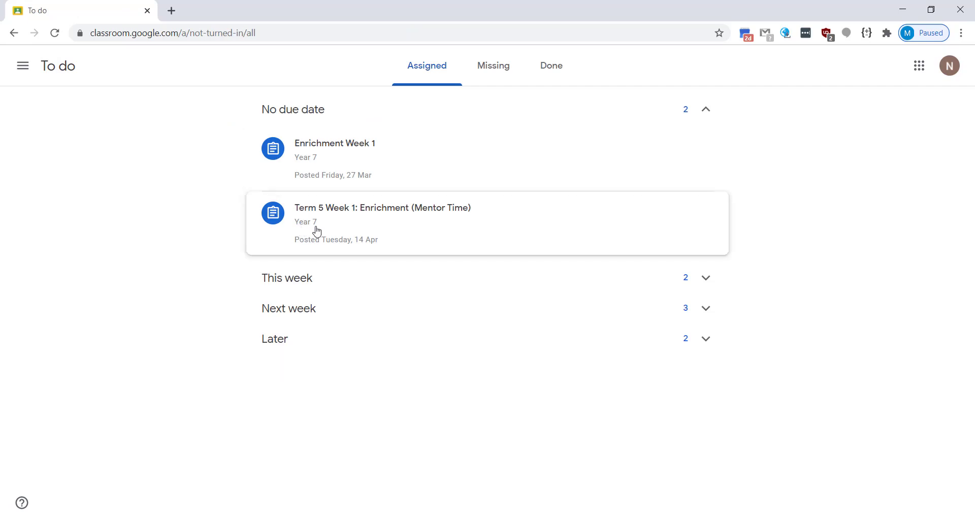
pyautogui.click(542, 74)
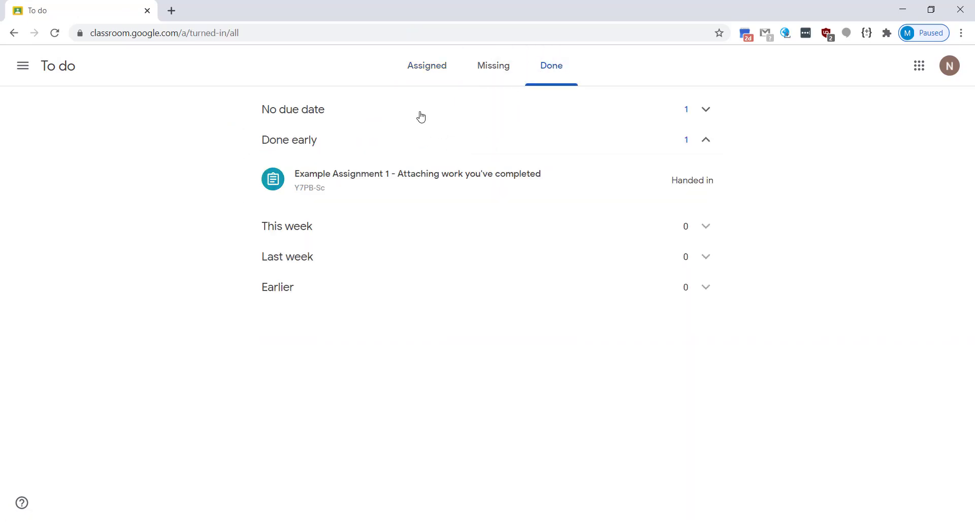
pyautogui.click(421, 118)
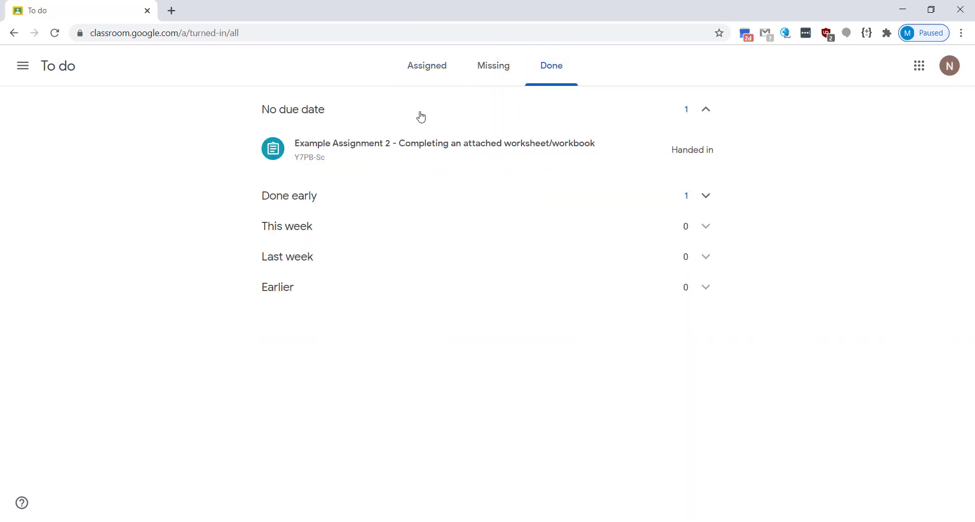
pyautogui.click(445, 203)
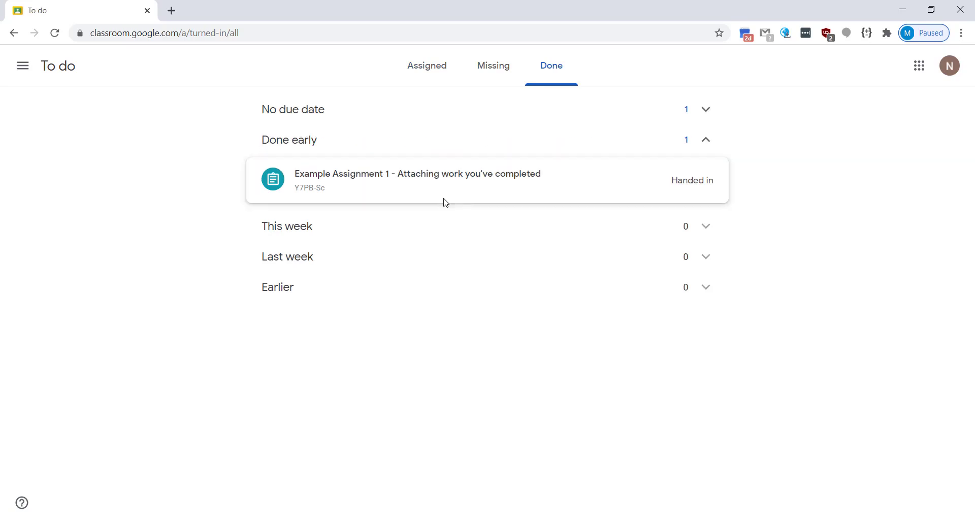
pyautogui.click(24, 67)
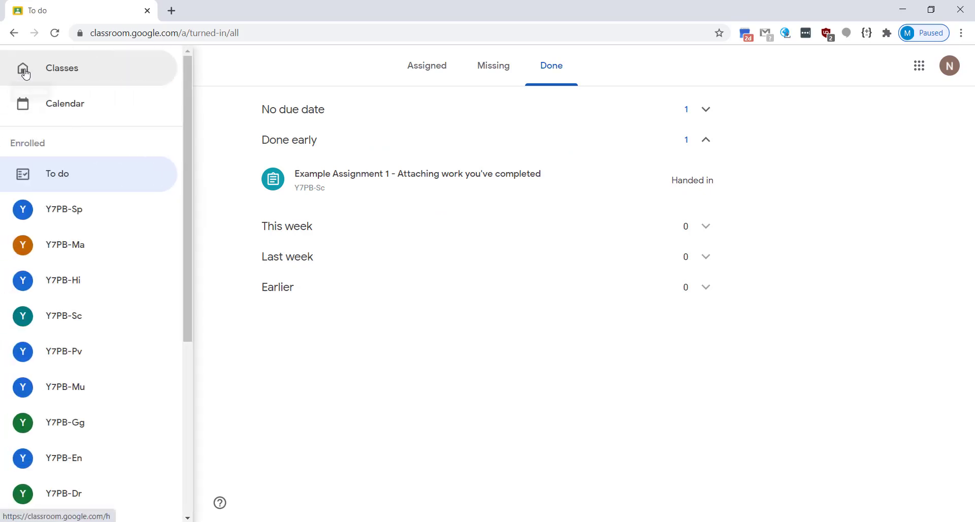
# Step: Go to the Classes home page and scroll through the enrolled class cards
pyautogui.click(63, 82)
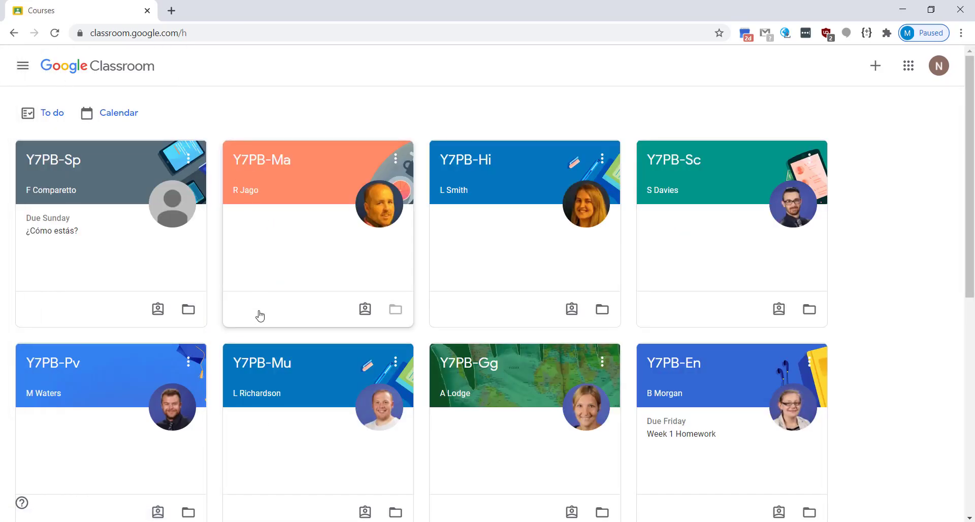
pyautogui.scroll(-5, 260, 316)
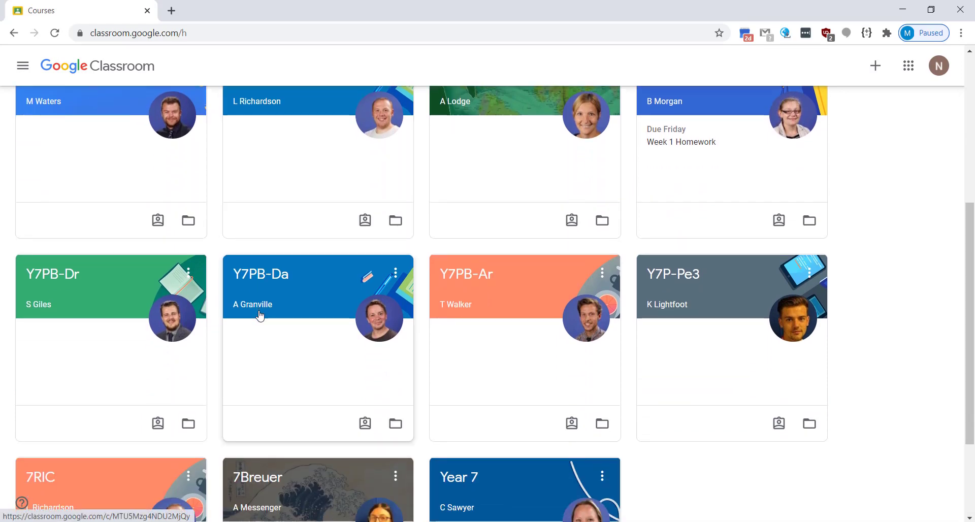
pyautogui.scroll(-2, 260, 316)
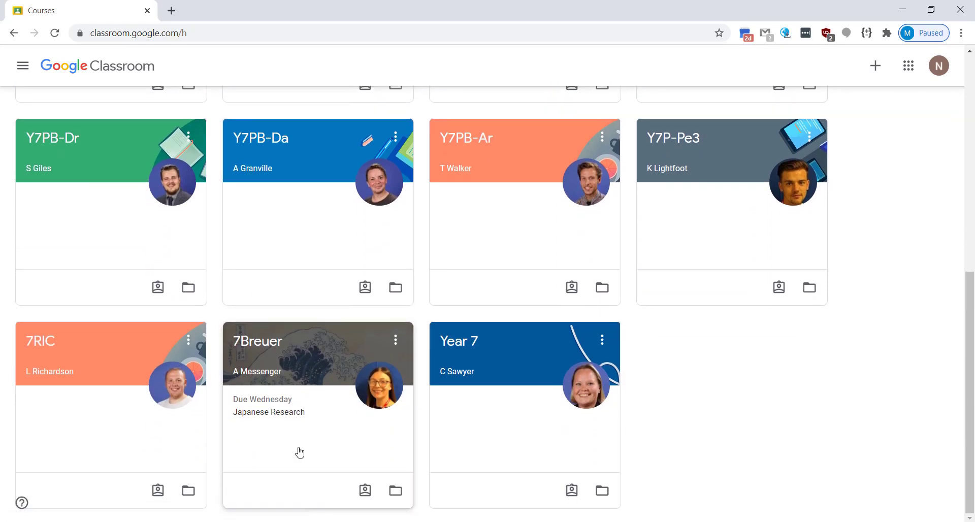
pyautogui.scroll(7, 654, 460)
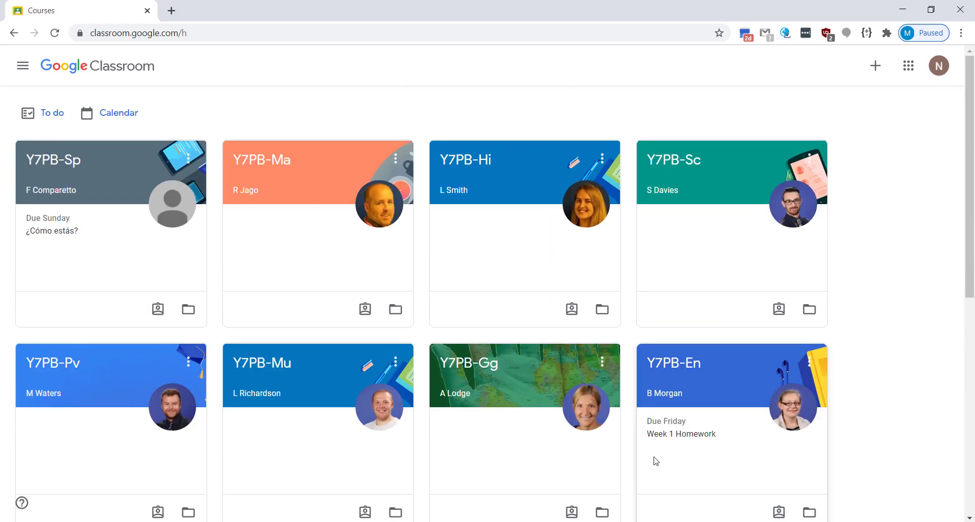